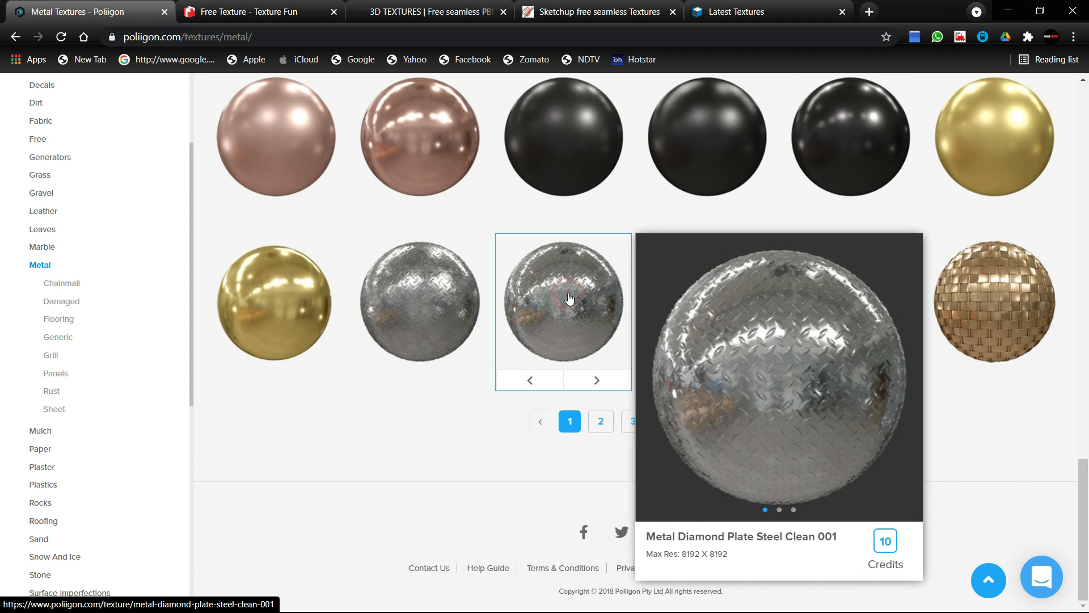
Open the Metal Diamond Plate Steel Clean 001 texture and compare the maps offered by its Metalness and Specular workflows
left_click(559, 303)
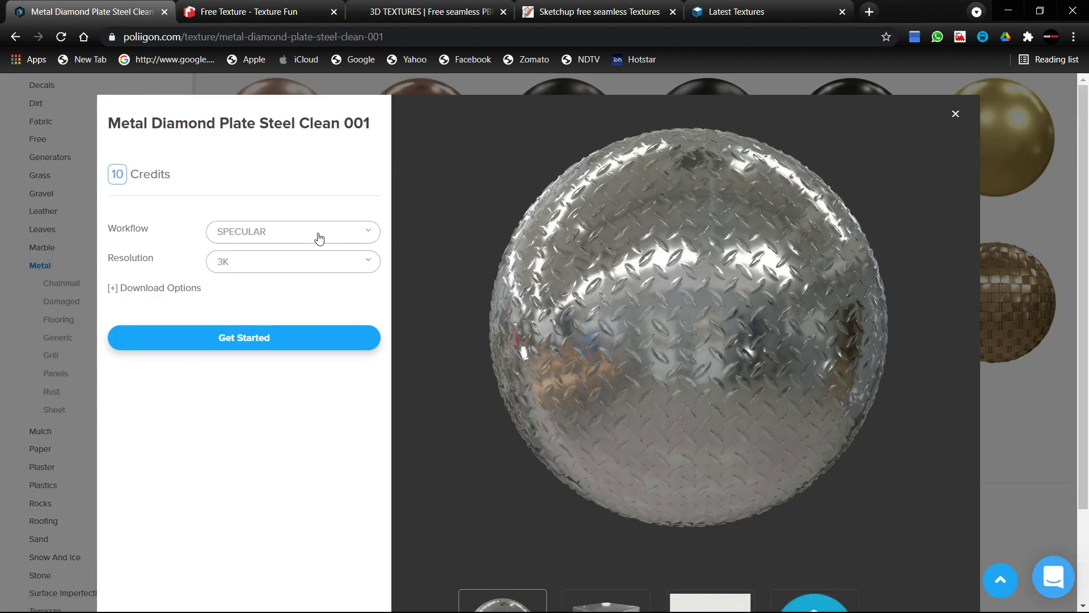
left_click(345, 234)
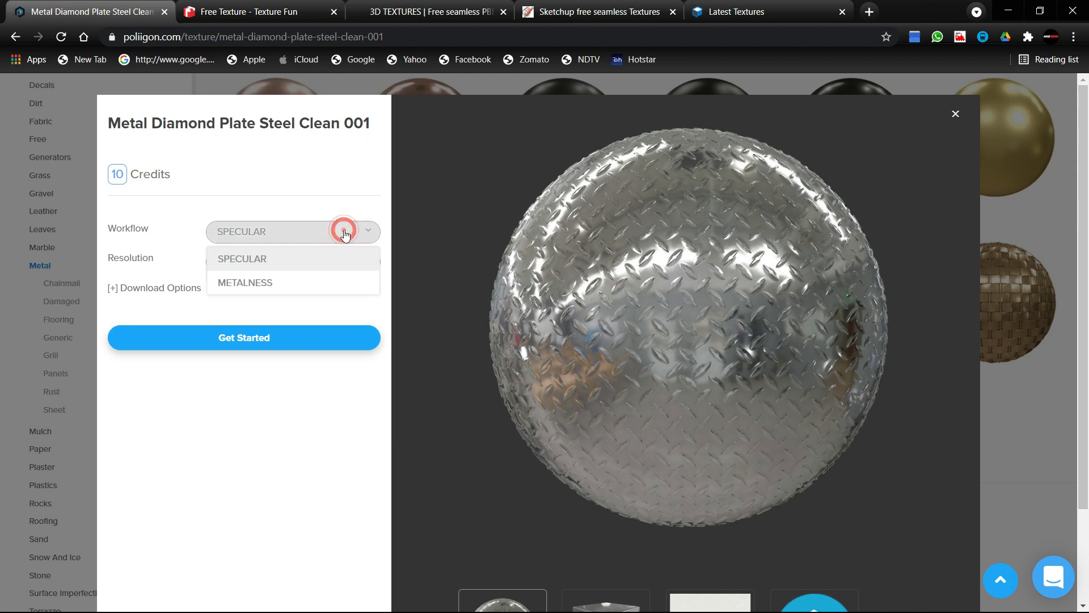
left_click(341, 284)
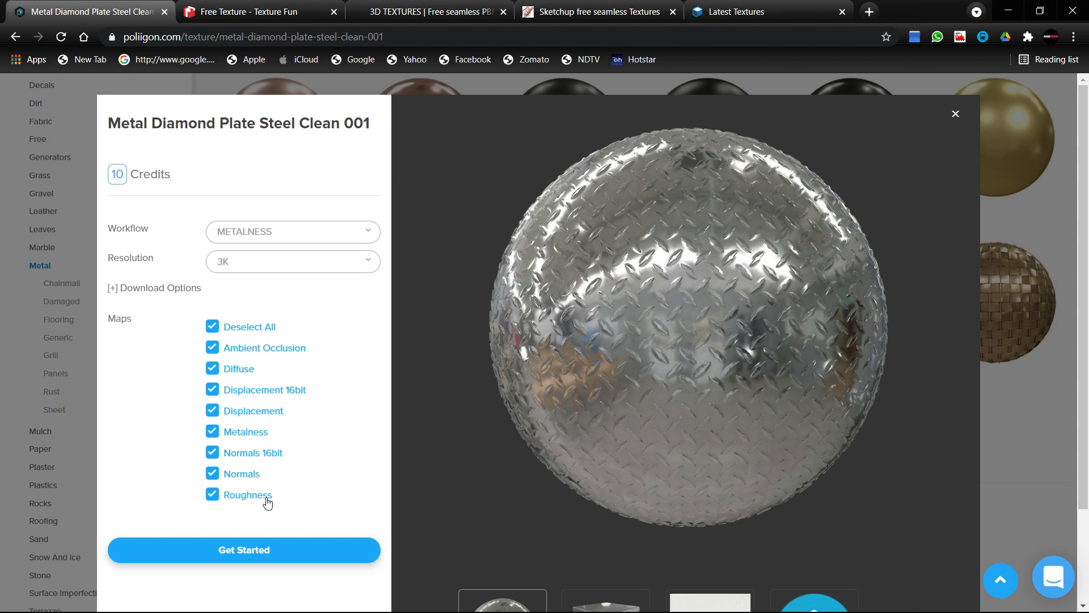
left_click(329, 232)
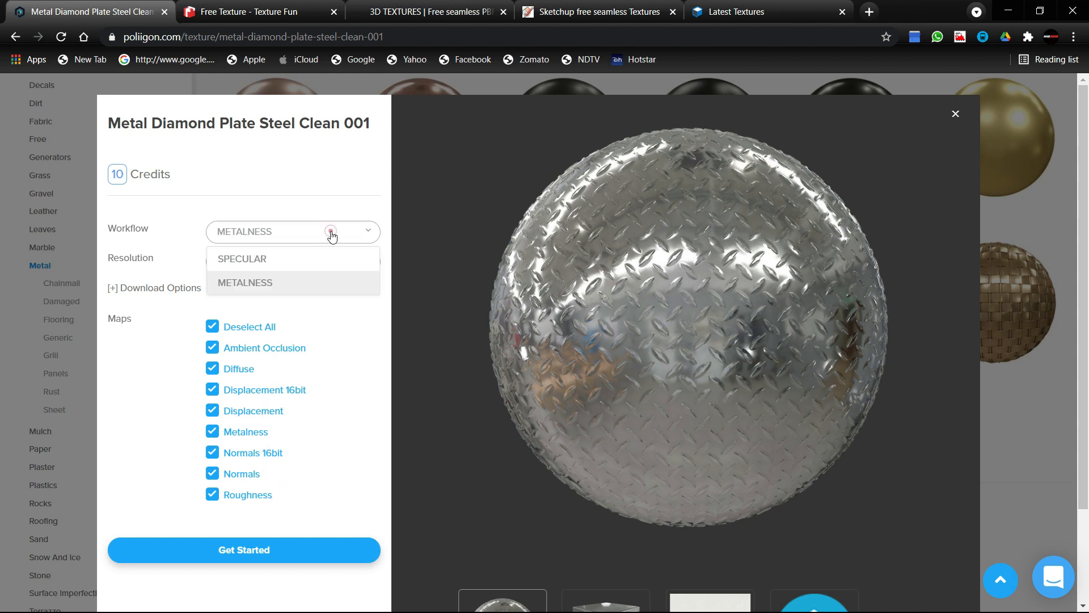
left_click(295, 253)
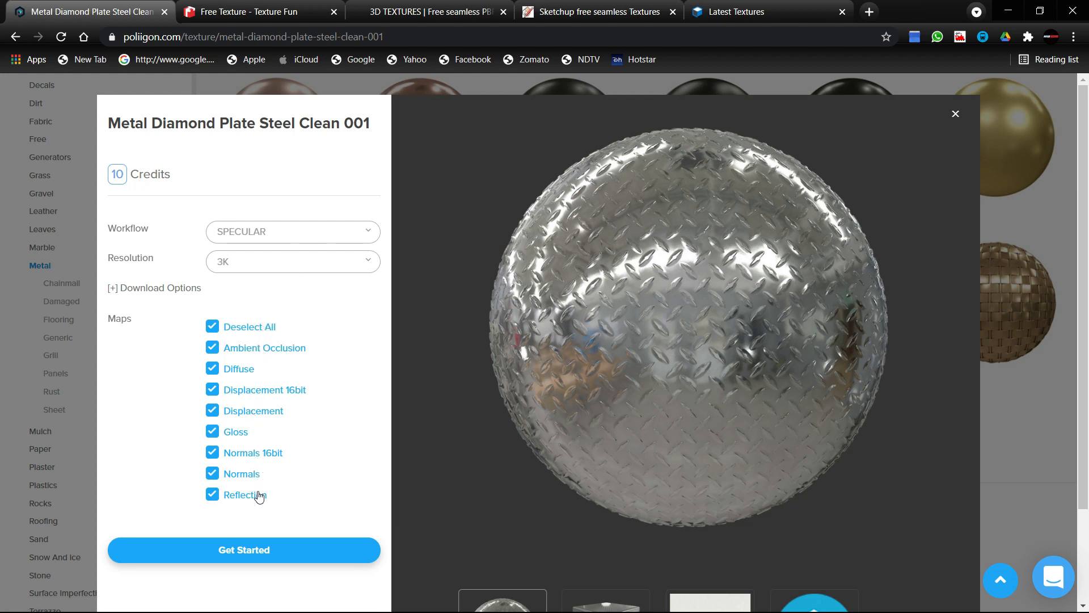
Select the 8K resolution for the diamond plate texture and view its other preview images
left_click(362, 268)
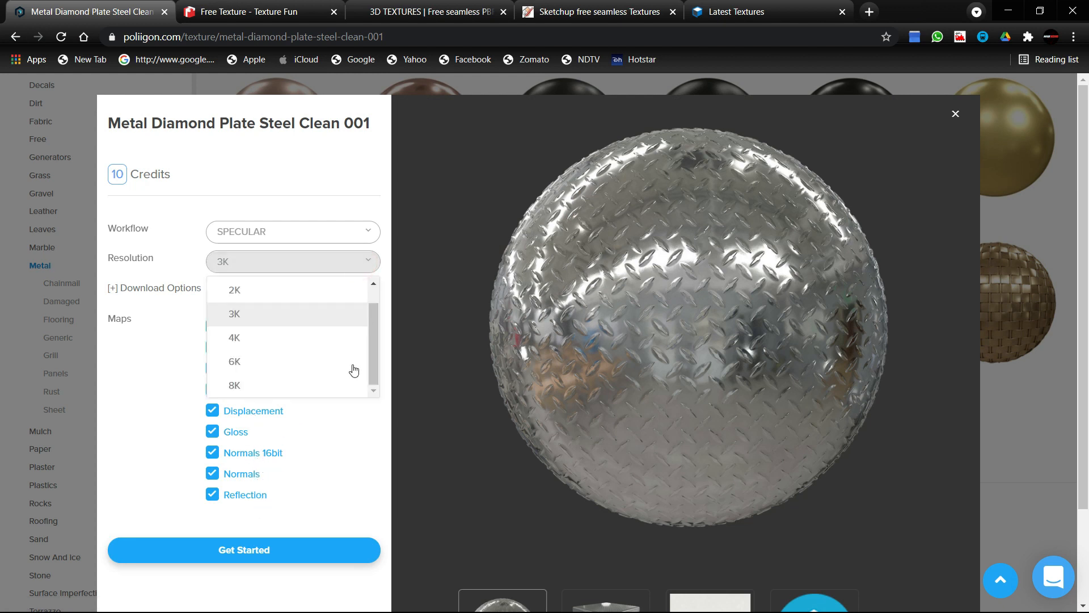
left_click(282, 386)
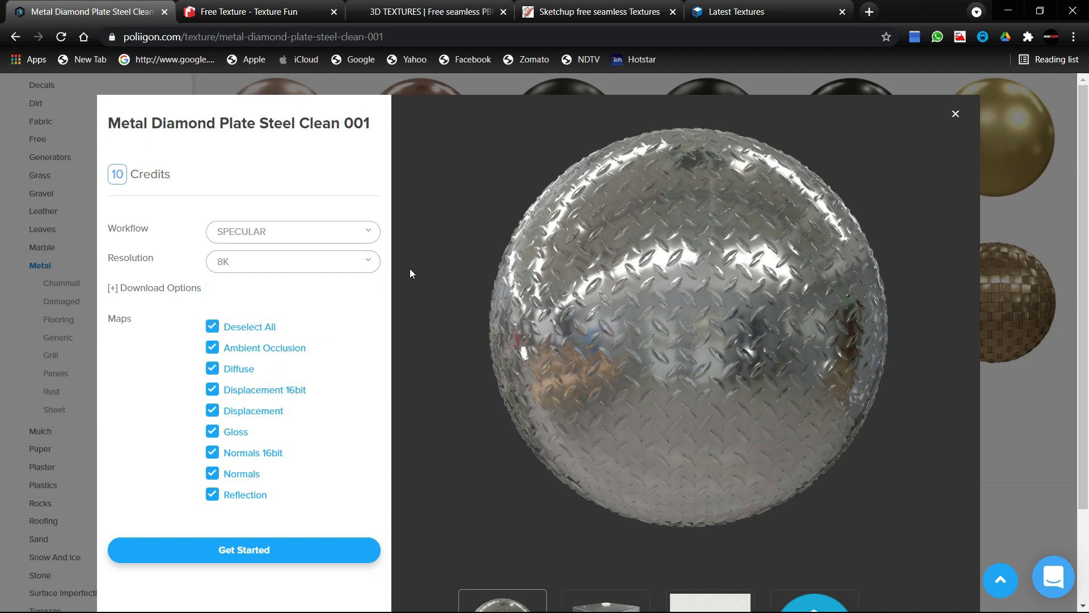
left_click(605, 601)
left_click(814, 603)
left_click(890, 420)
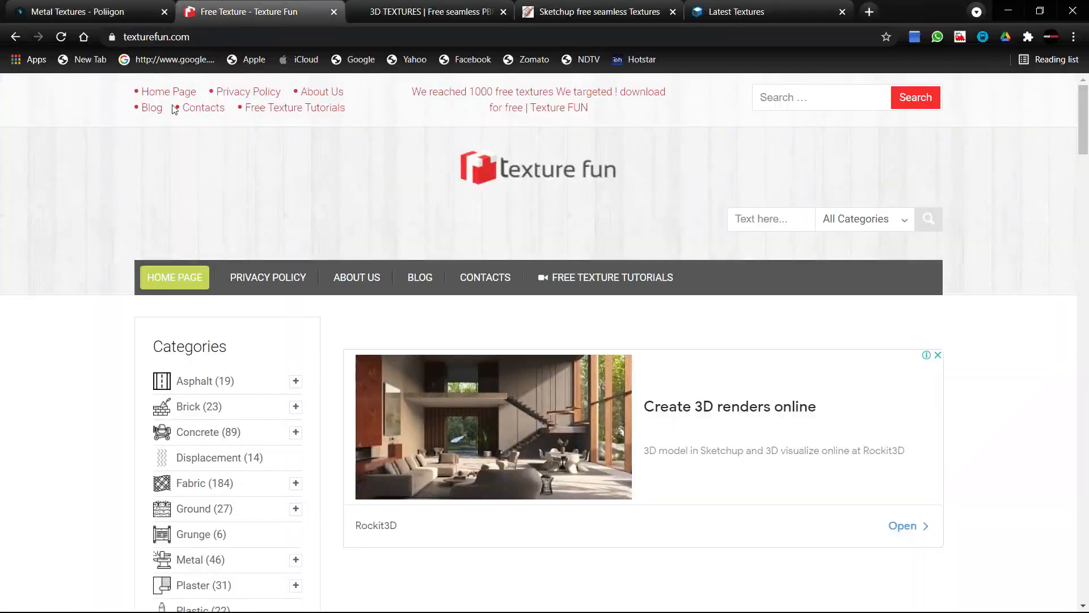
Browse the free texture collections on Texture Fun, 3D Textures, SketchUp Texture Club and Textures.com
scroll(427, 210, "down", 5)
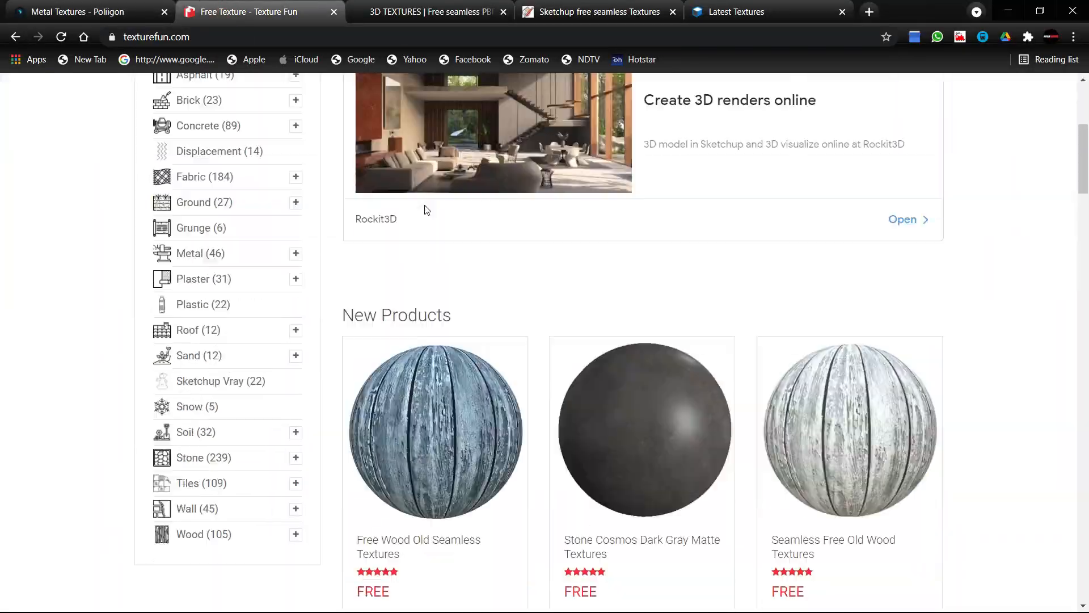
left_click(432, 12)
scroll(539, 222, "down", 10)
left_click(606, 14)
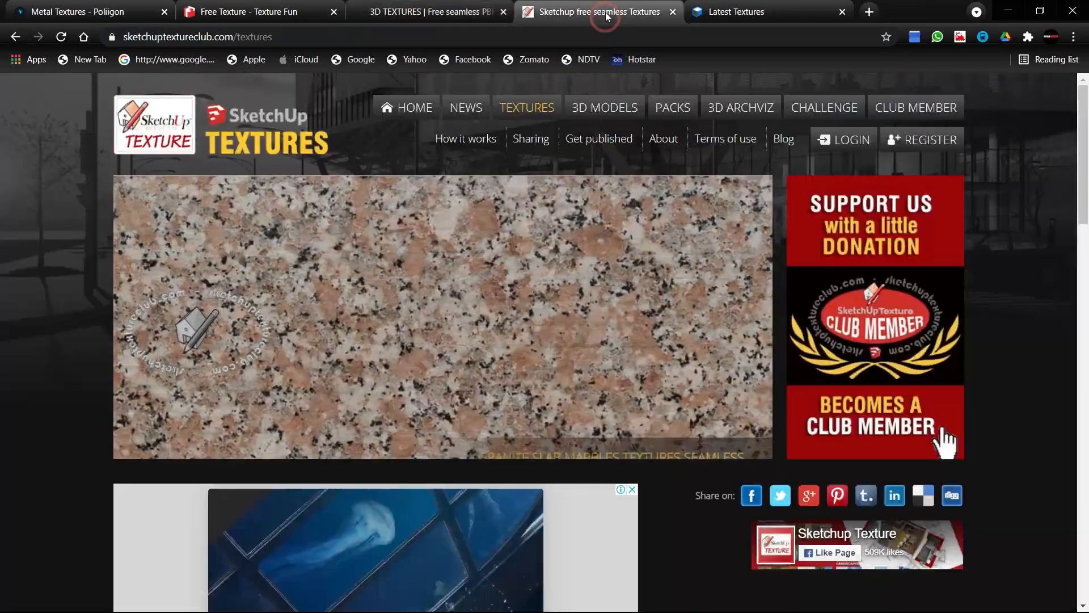
scroll(614, 151, "down", 15)
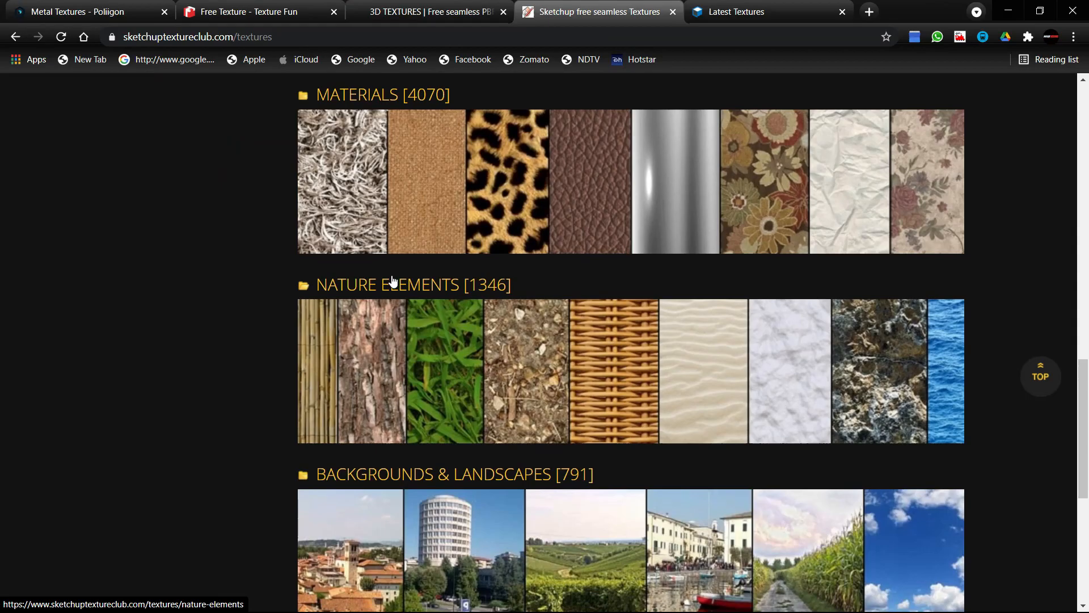
left_click(726, 12)
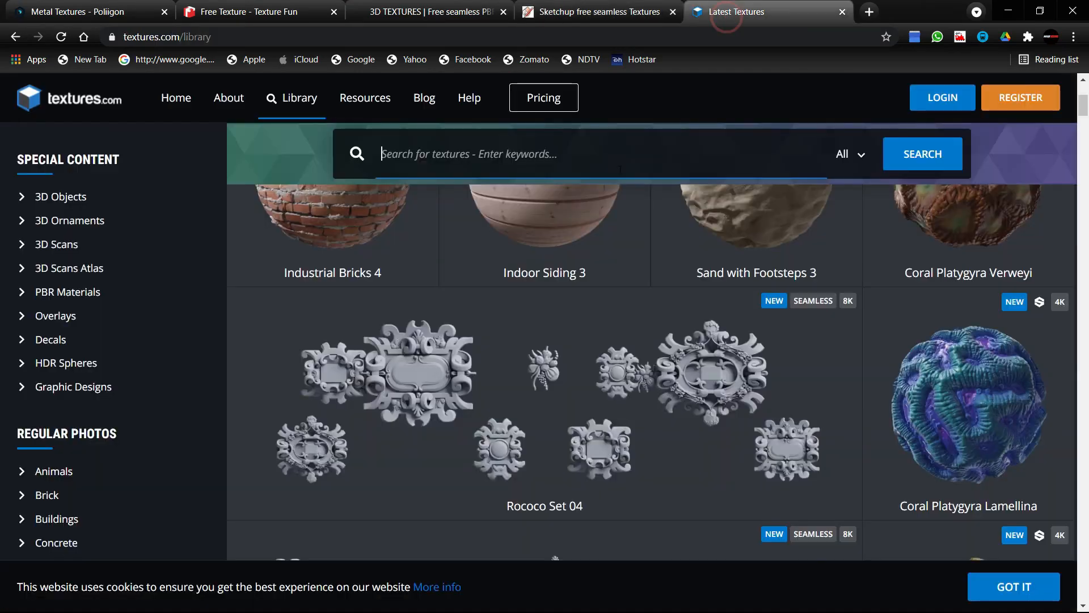
scroll(620, 169, "down", 5)
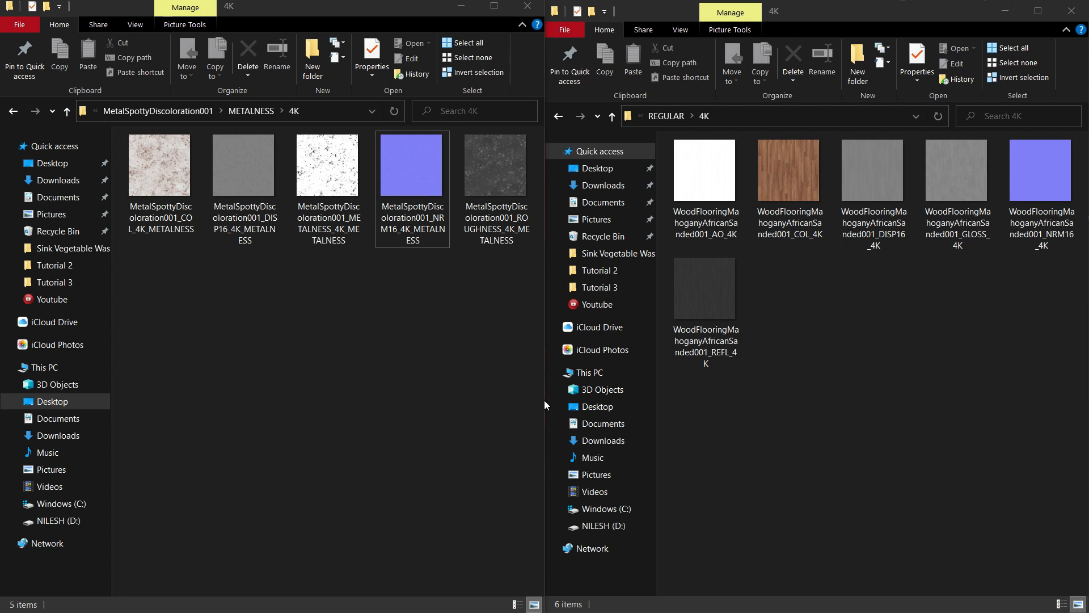
In File Explorer, compare the metal texture's metalness and roughness maps with the wood flooring's reflection and gloss maps
left_click(457, 566)
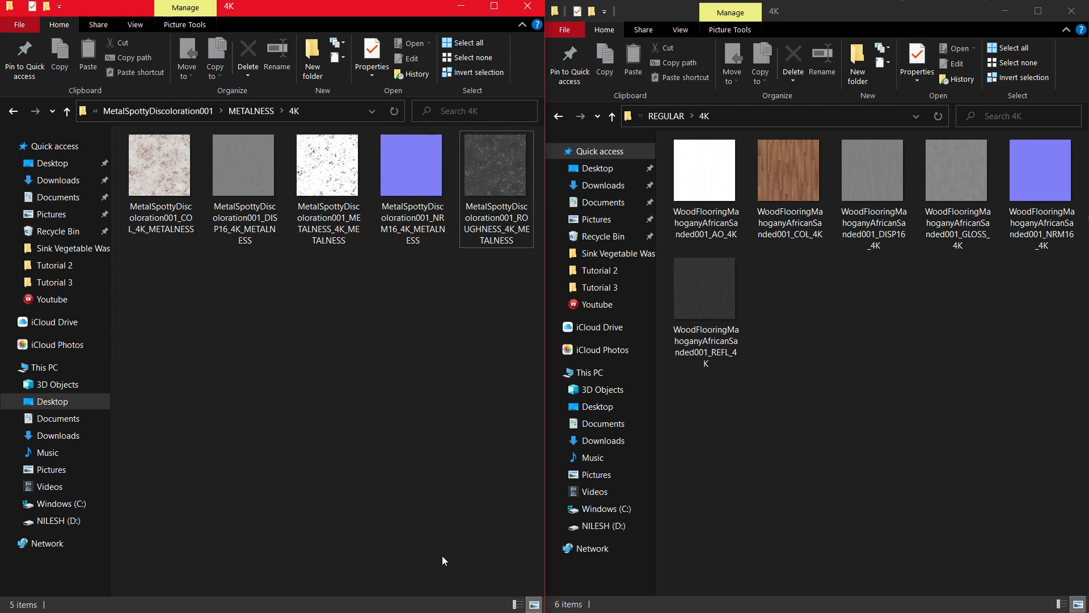
left_click(322, 230)
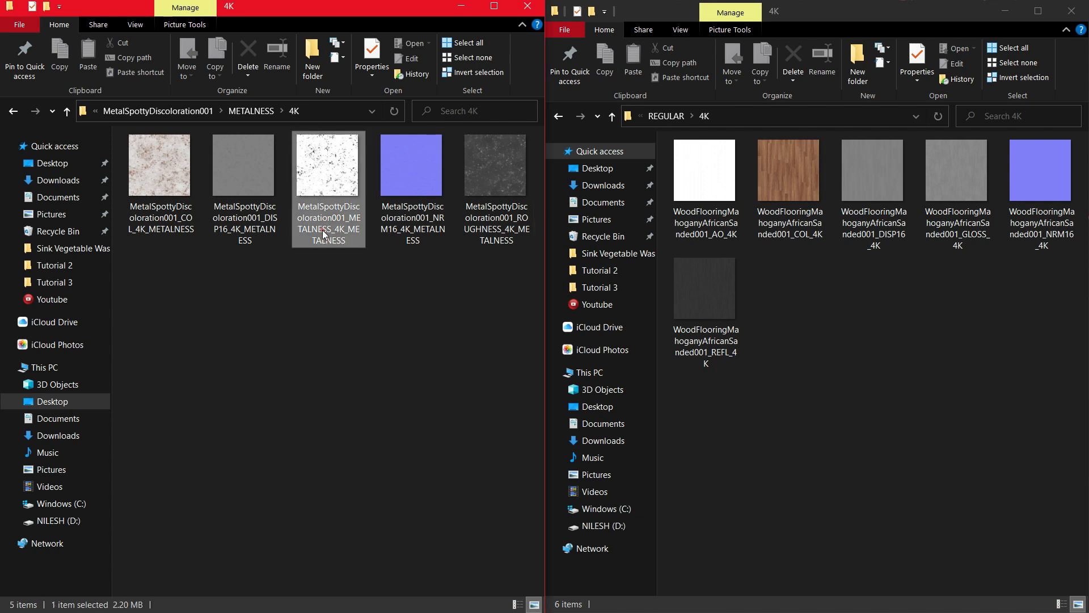
left_click(501, 229)
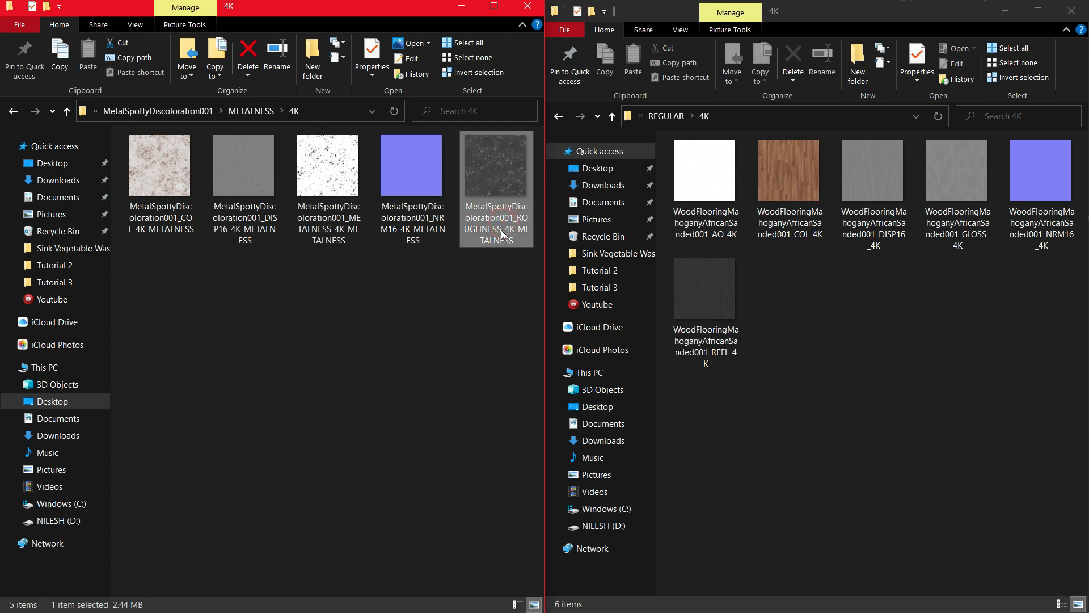
left_click(708, 340)
left_click(704, 330)
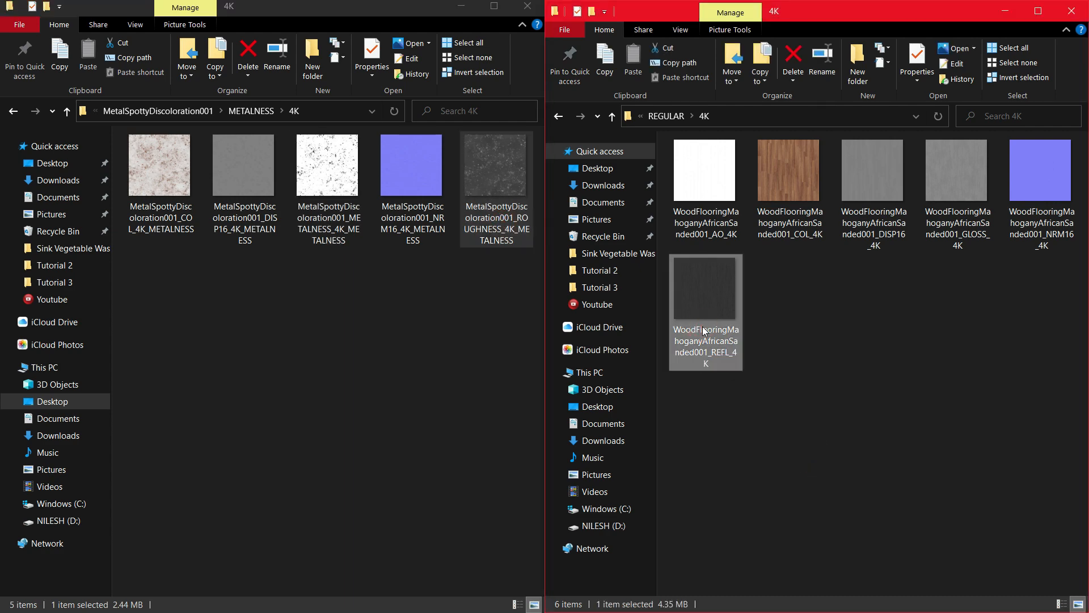
left_click(980, 211)
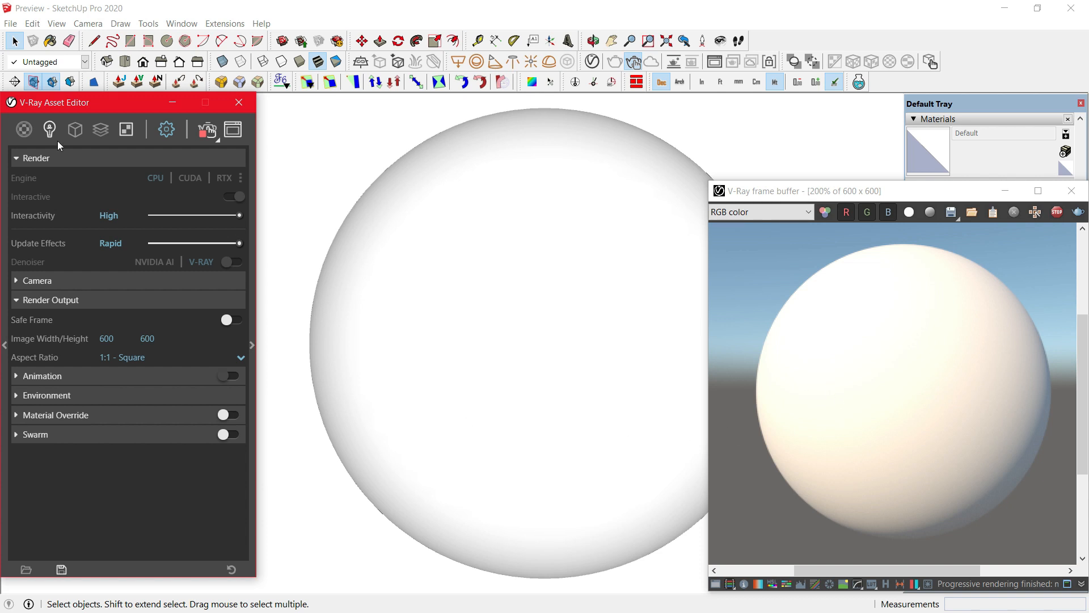
In SketchUp's V-Ray Asset Editor, create a new PBR material and show its parameters
left_click(24, 128)
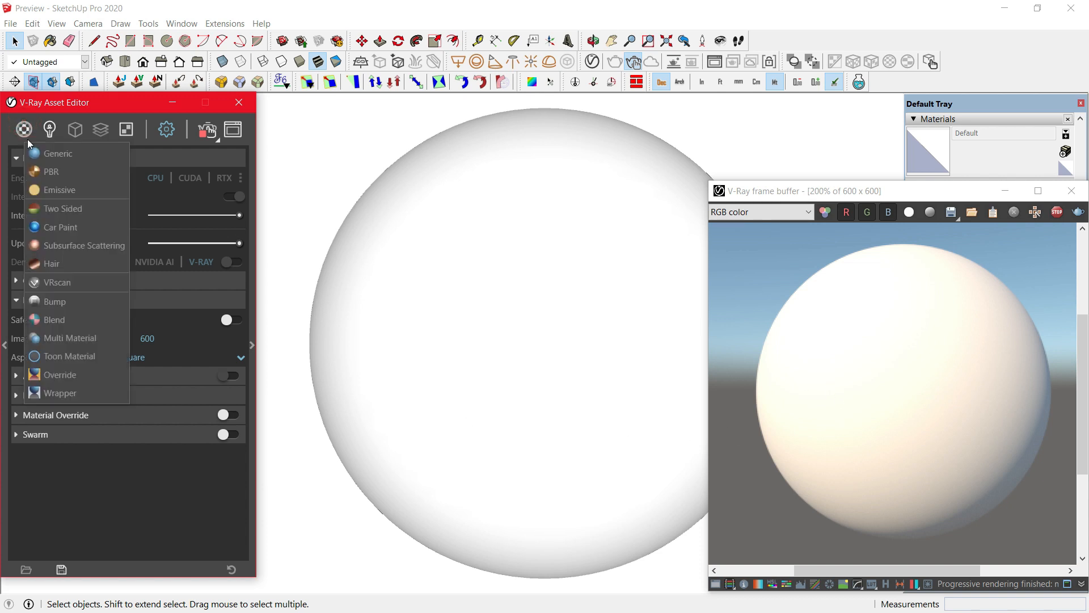
left_click(50, 171)
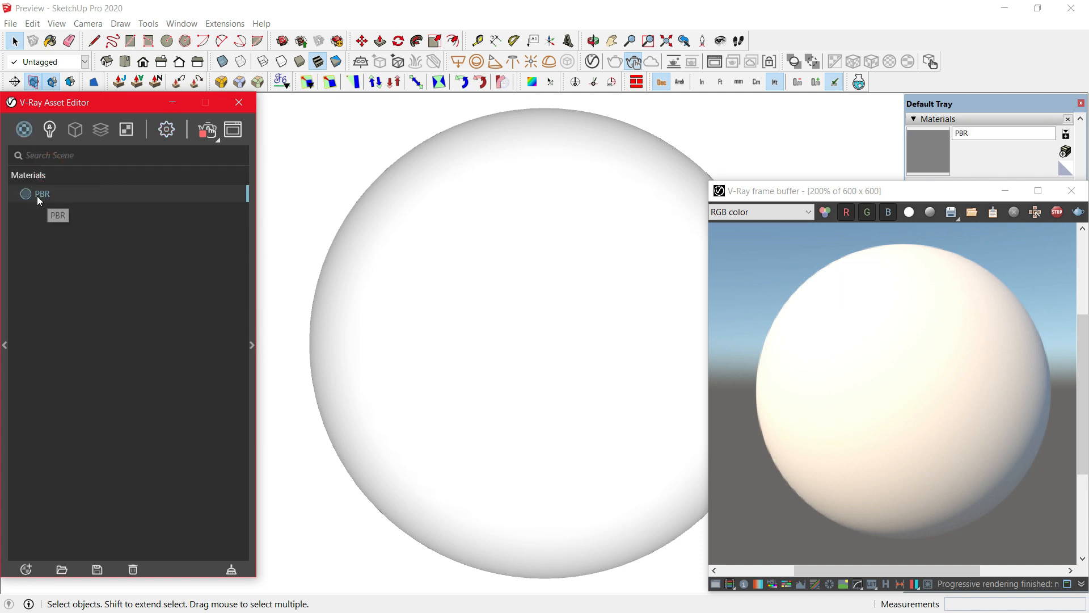
left_click(253, 335)
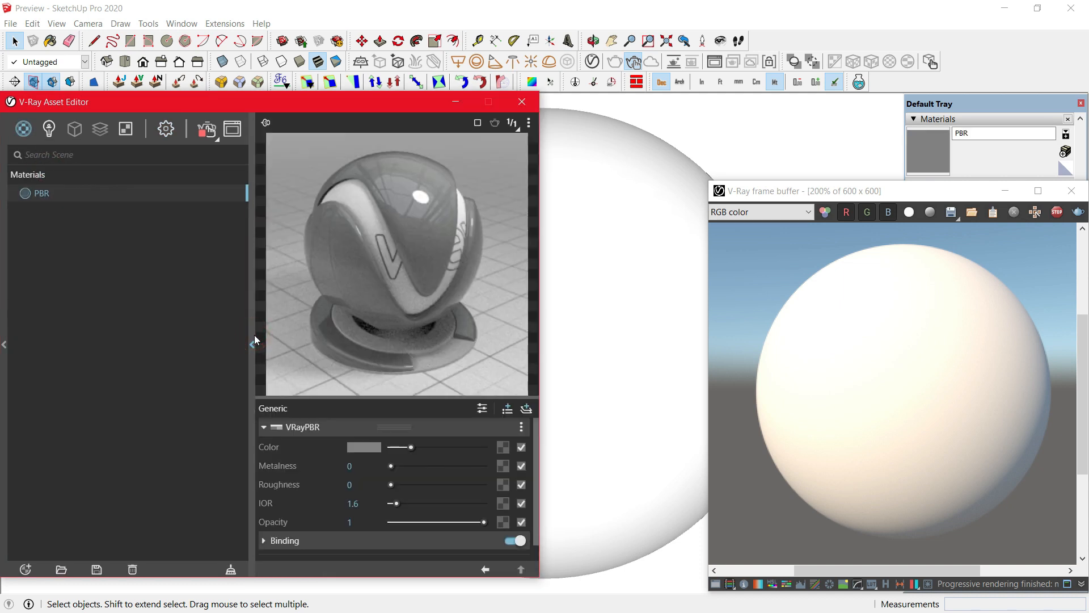
Load MetalSpottyDiscoloration001_COL_4K_METALNESS as a bitmap for the PBR material's Color
left_click(502, 447)
left_click(455, 141)
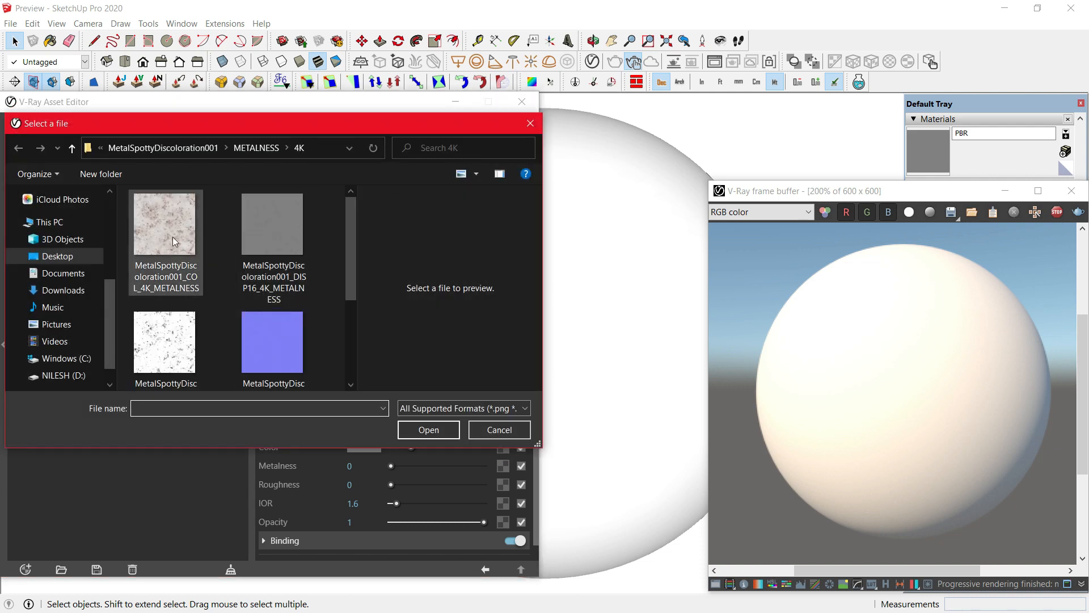
left_click(183, 282)
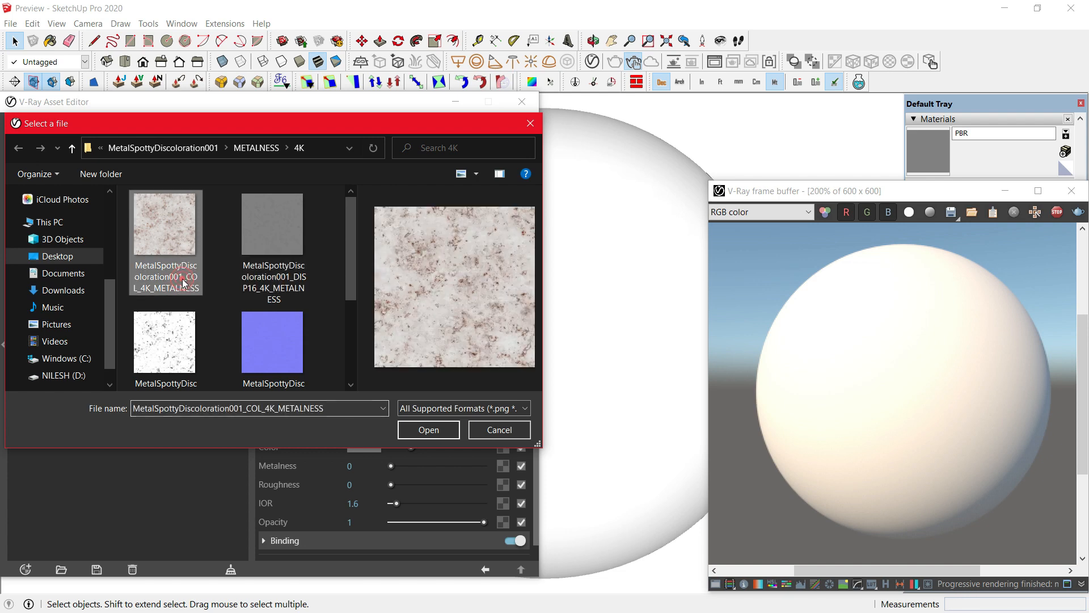
left_click(453, 431)
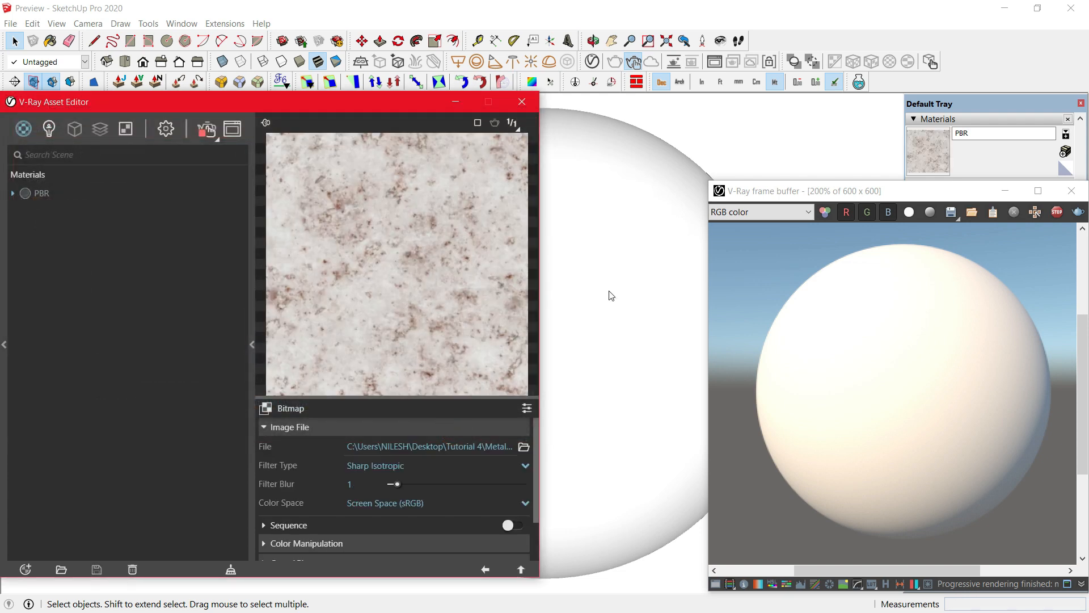
Paint the preview sphere with the PBR material
left_click(644, 281)
key("b")
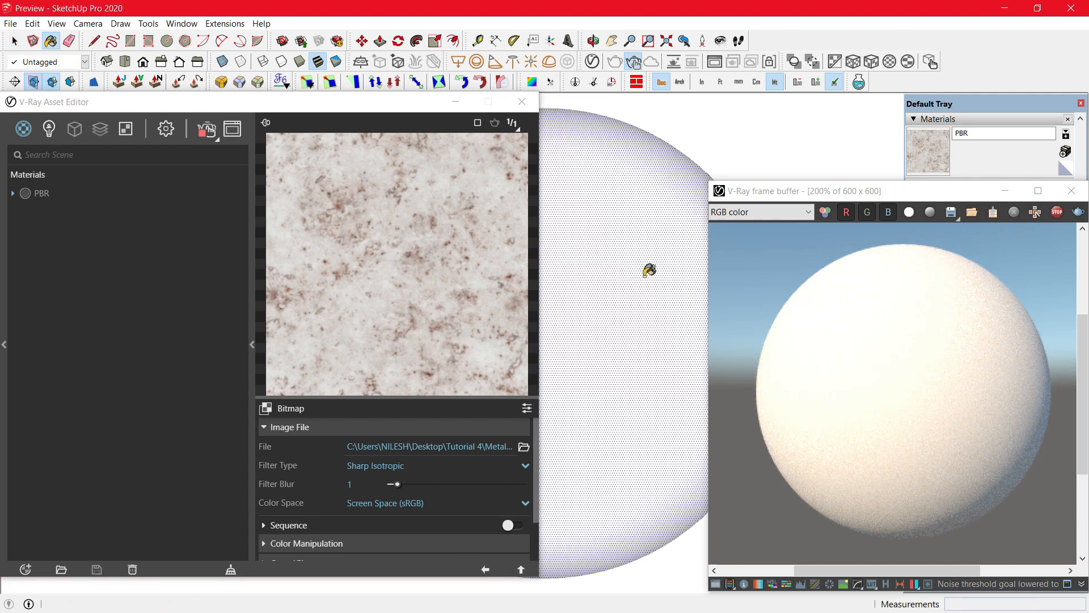
left_click(647, 273)
left_click(649, 271)
key("space")
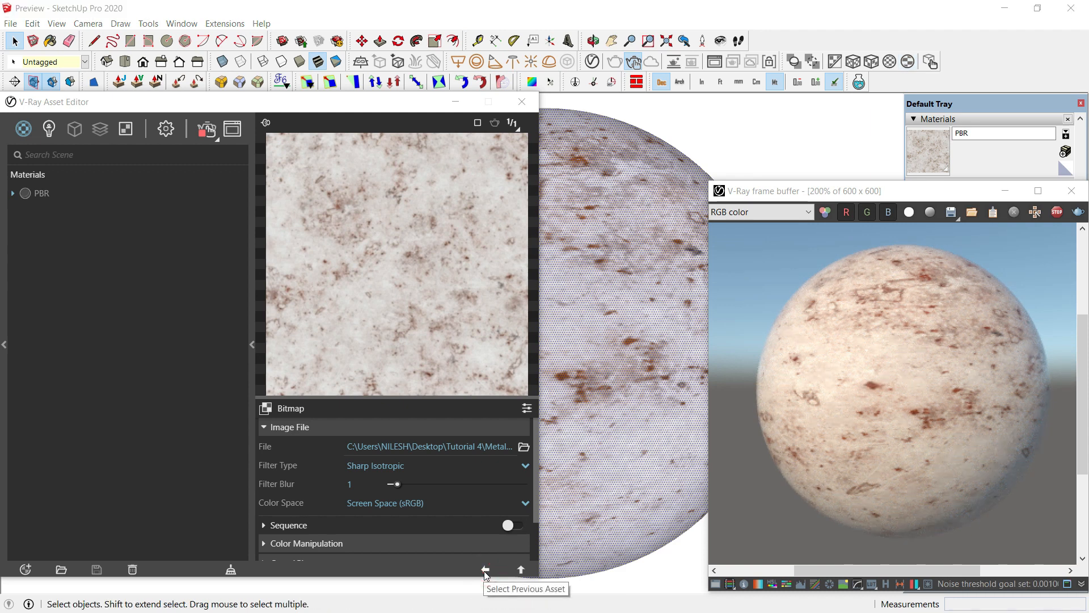
Load MetalSpottyDiscoloration001_METALNESS_4K_METALNESS as a bitmap for the PBR material's Metalness
left_click(485, 570)
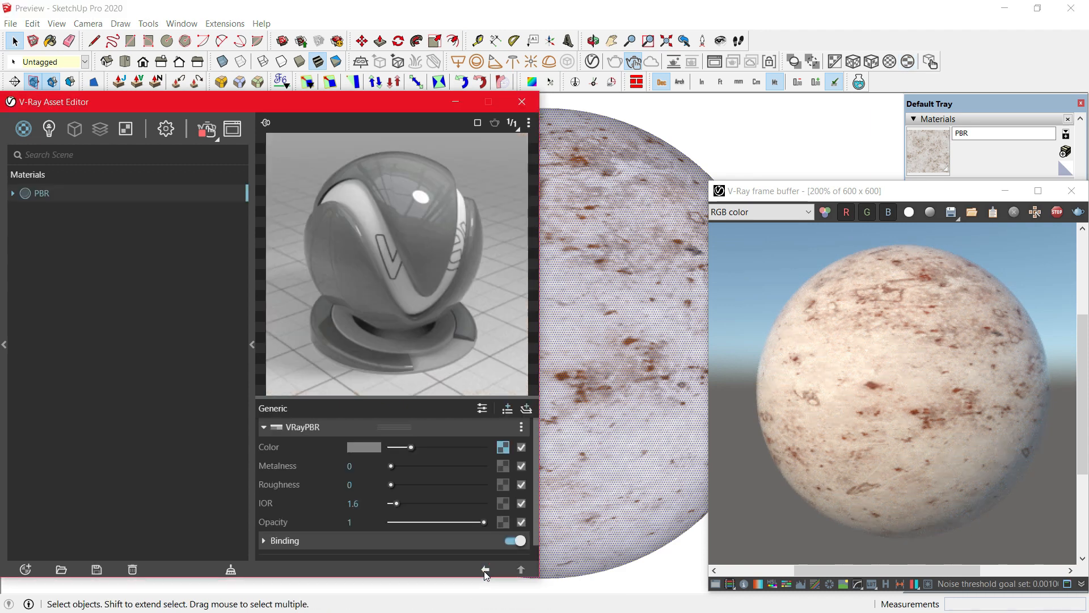
left_click(501, 467)
left_click(464, 141)
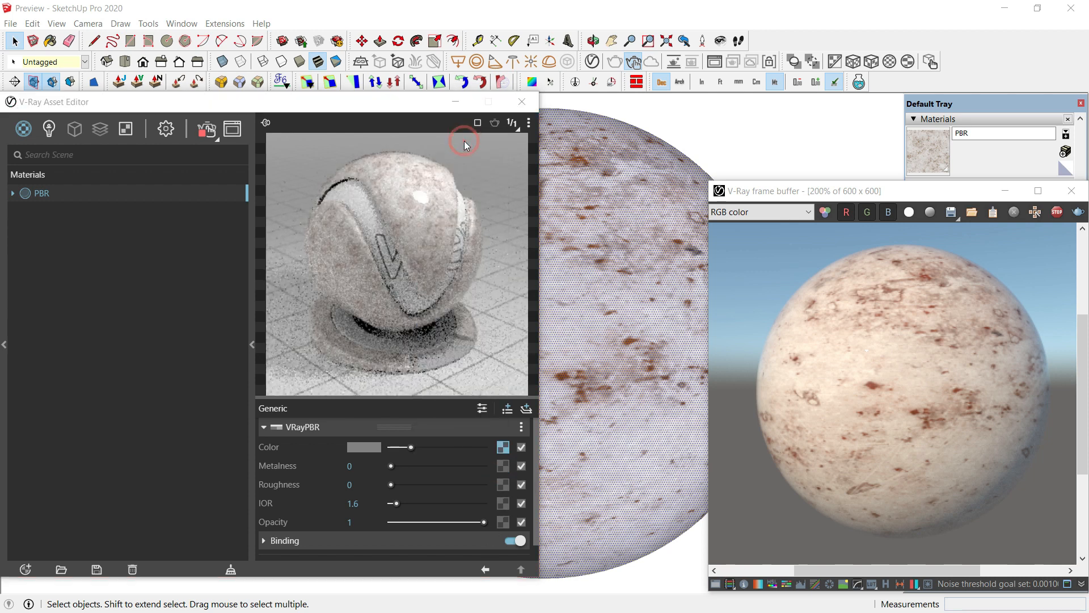
scroll(352, 250, "down", 2)
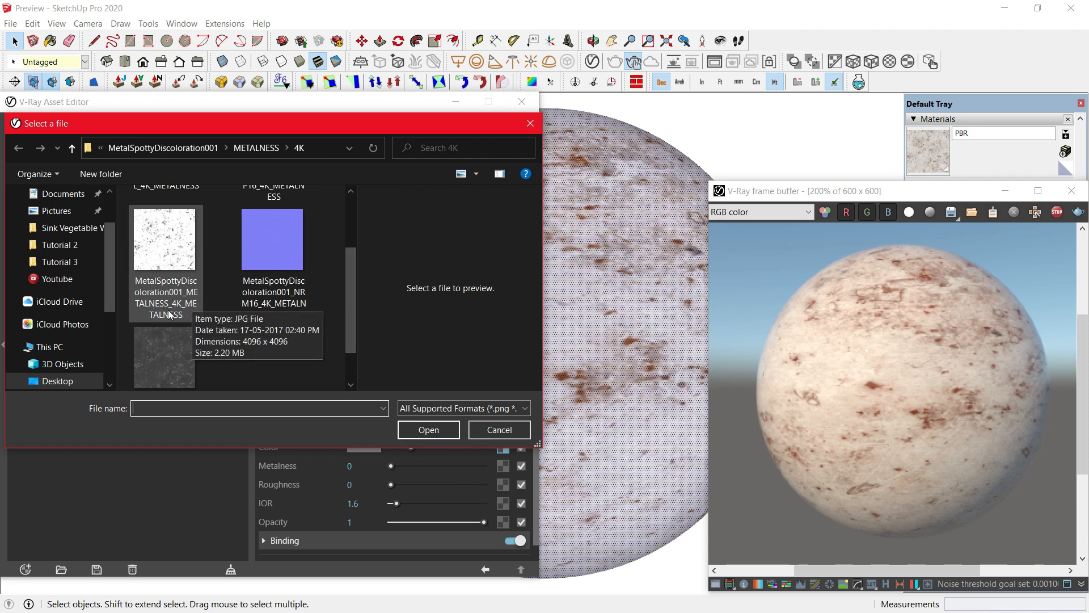
left_click(169, 314)
left_click(437, 431)
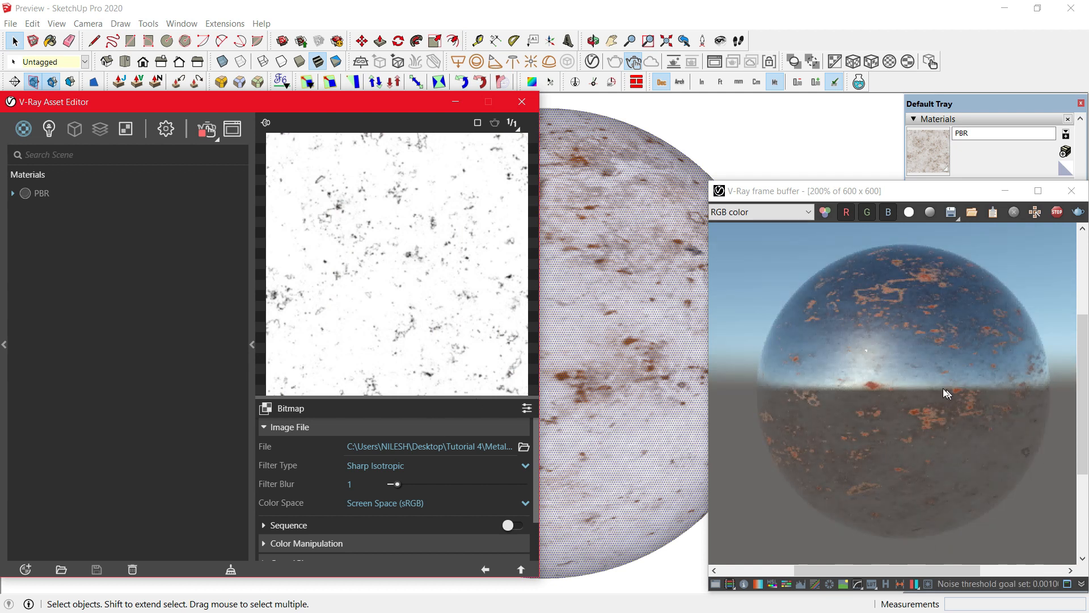
Set the metalness bitmap's color space to Rendering Space (Linear) and return to the PBR material's parameters
left_click(401, 505)
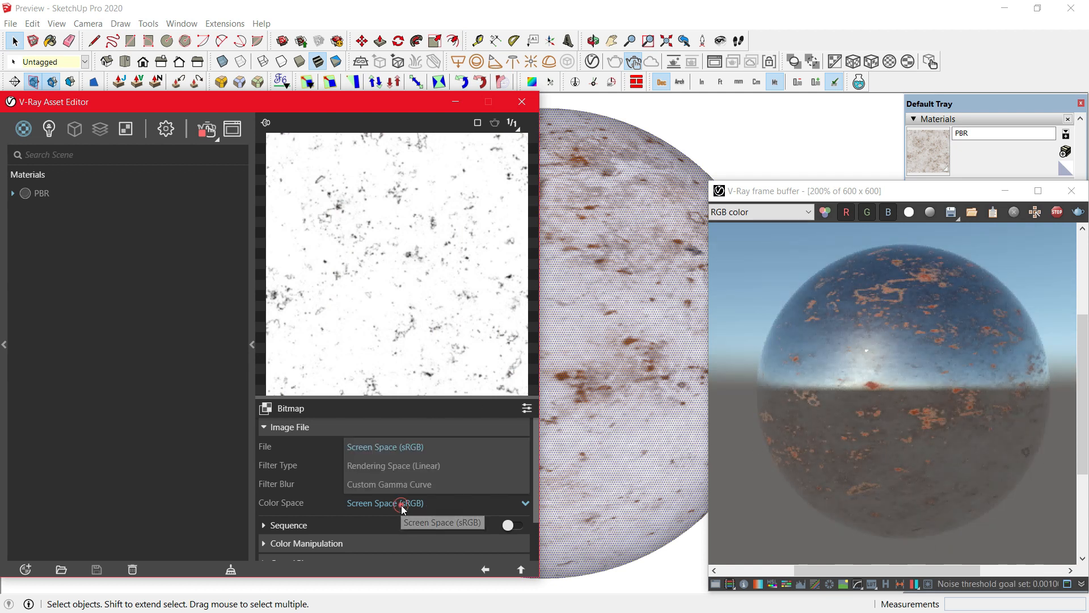
left_click(417, 464)
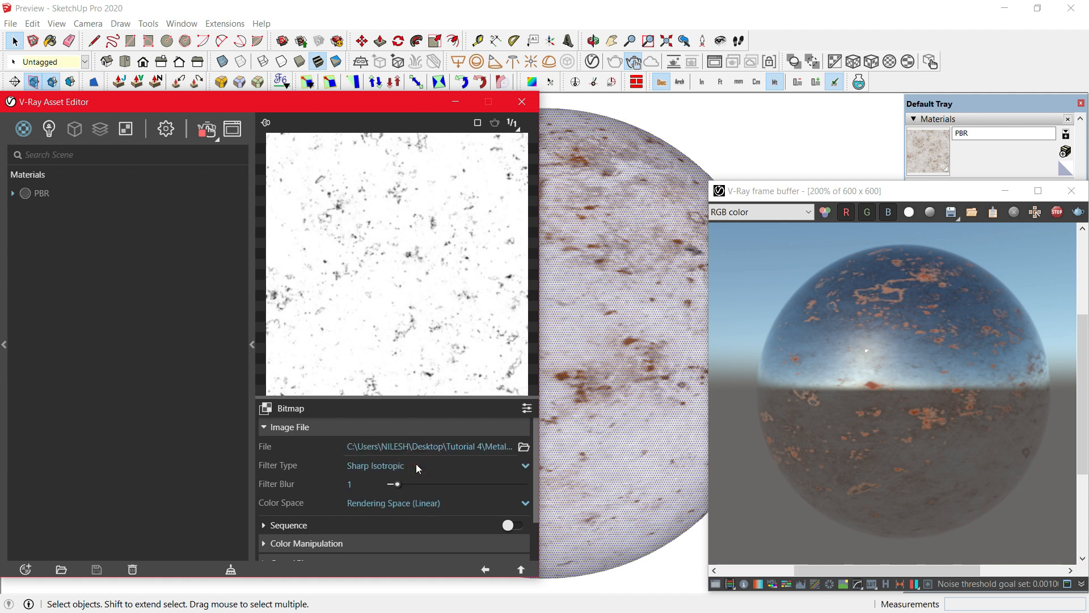
left_click(485, 569)
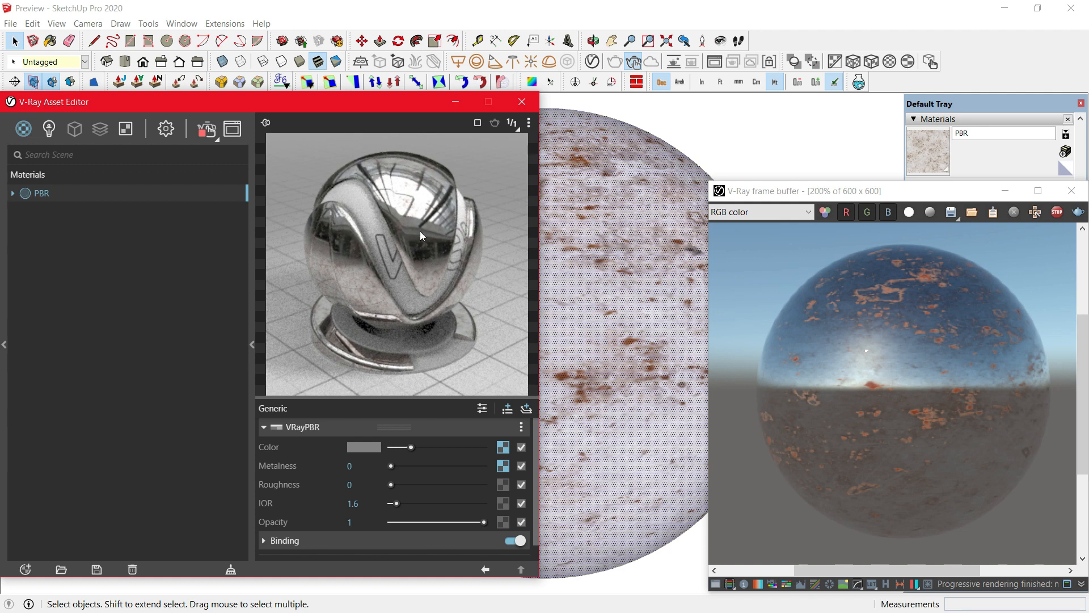
Load MetalSpottyDiscoloration001_ROUGHNESS_4K_METALNESS as a bitmap for the PBR material's Roughness
left_click(499, 484)
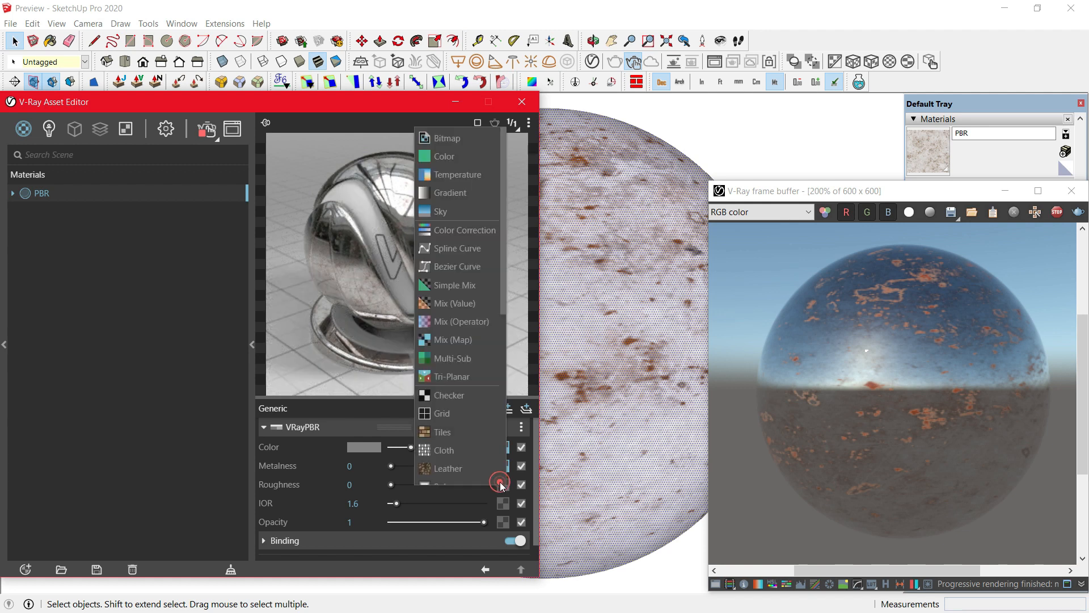
left_click(457, 138)
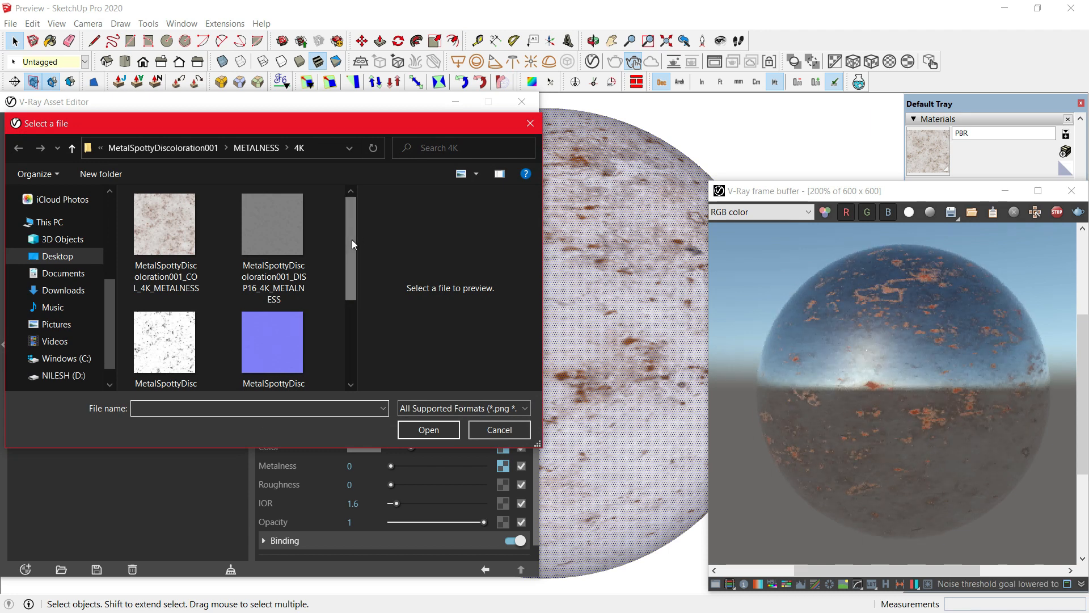
left_click_drag(352, 240, 349, 328)
left_click(177, 333)
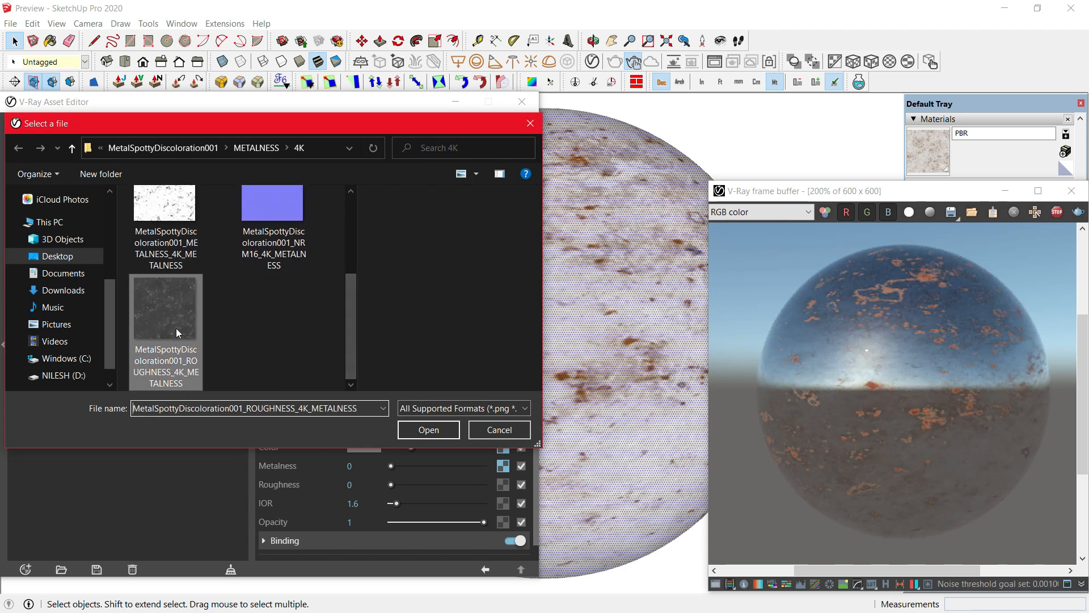
left_click(431, 434)
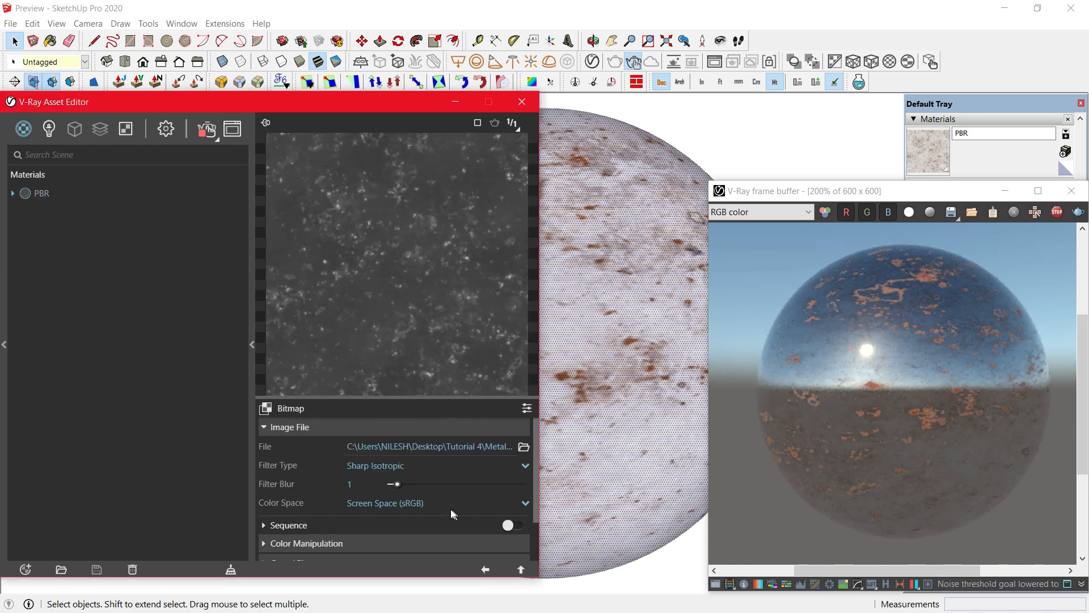
Set the roughness bitmap's color space to Rendering Space (Linear) and return to the PBR material's parameters
left_click(423, 503)
left_click(421, 465)
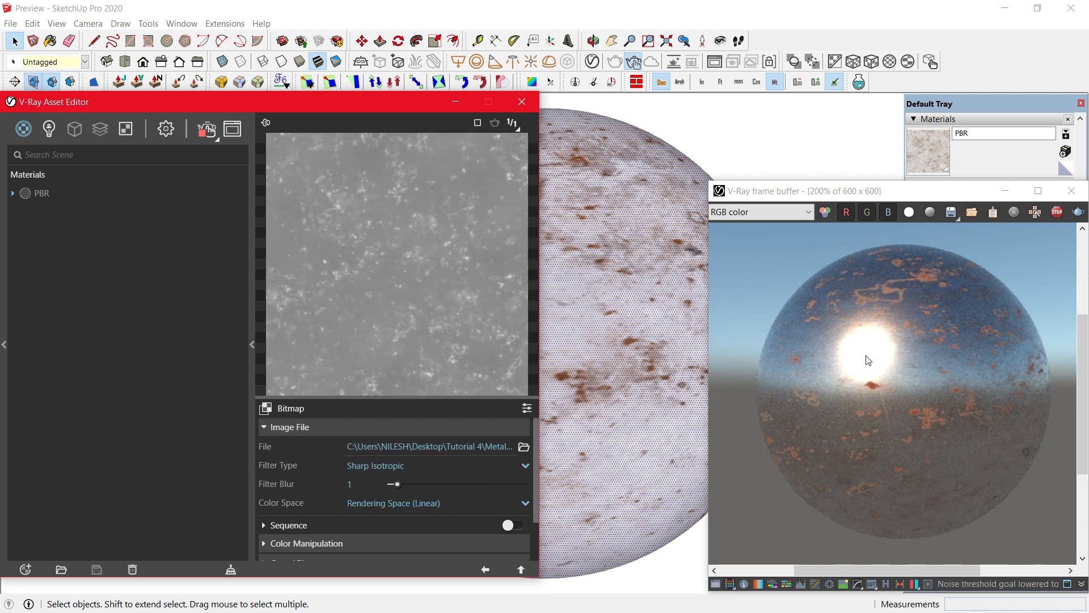
left_click(486, 570)
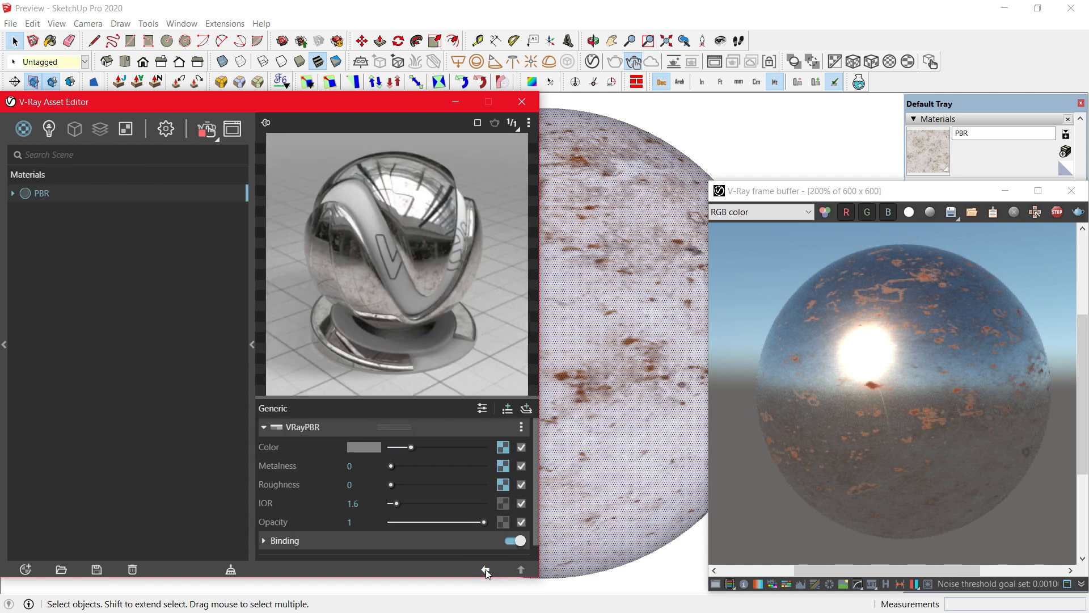
Add a Bump attribute to the PBR material and expand its settings
left_click(509, 409)
left_click(482, 438)
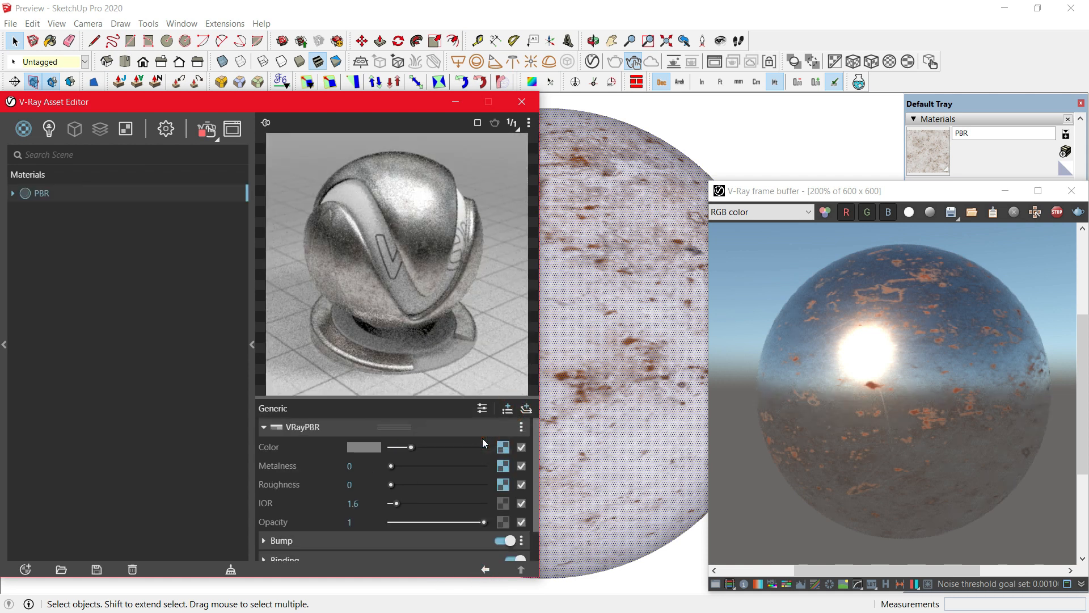
scroll(432, 490, "down", 1)
left_click(362, 501)
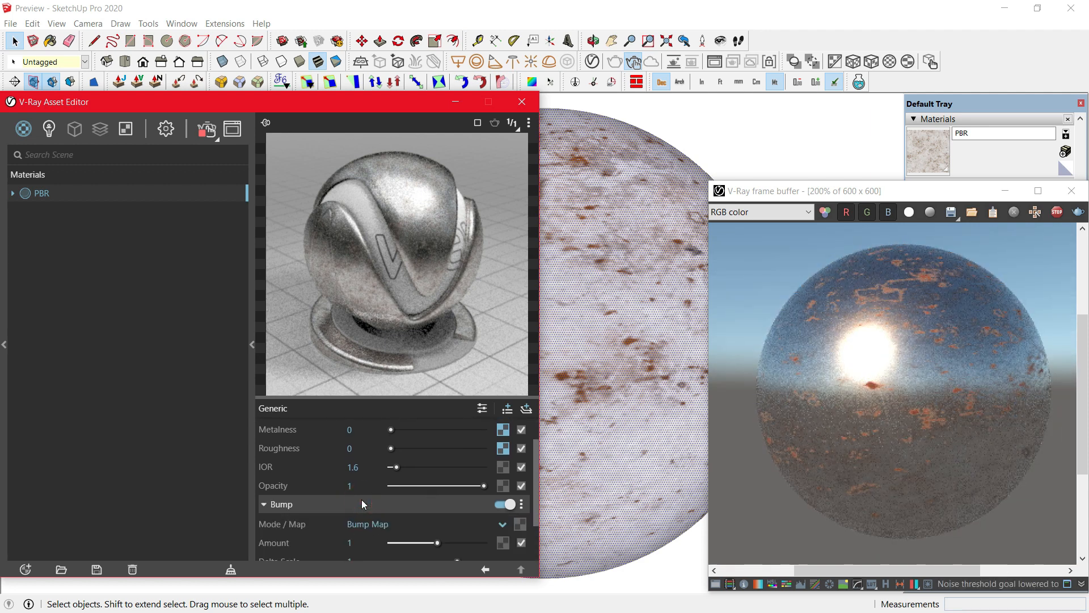
scroll(362, 500, "down", 2)
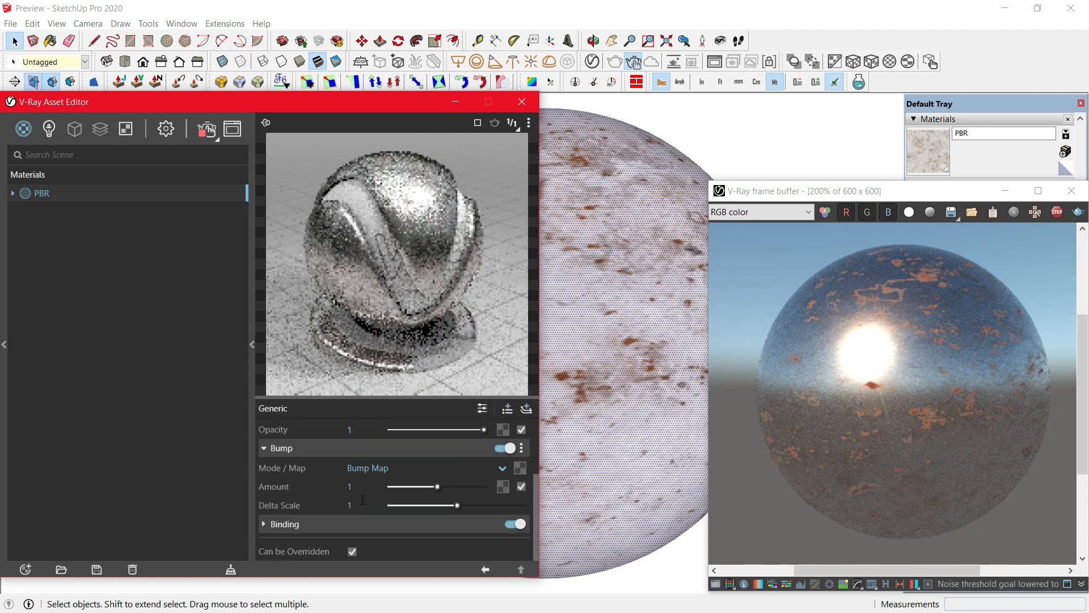
Load MetalSpottyDiscoloration001_NRM16_4K_METALNESS as a bitmap for the PBR material's Bump map
left_click(521, 468)
left_click(474, 138)
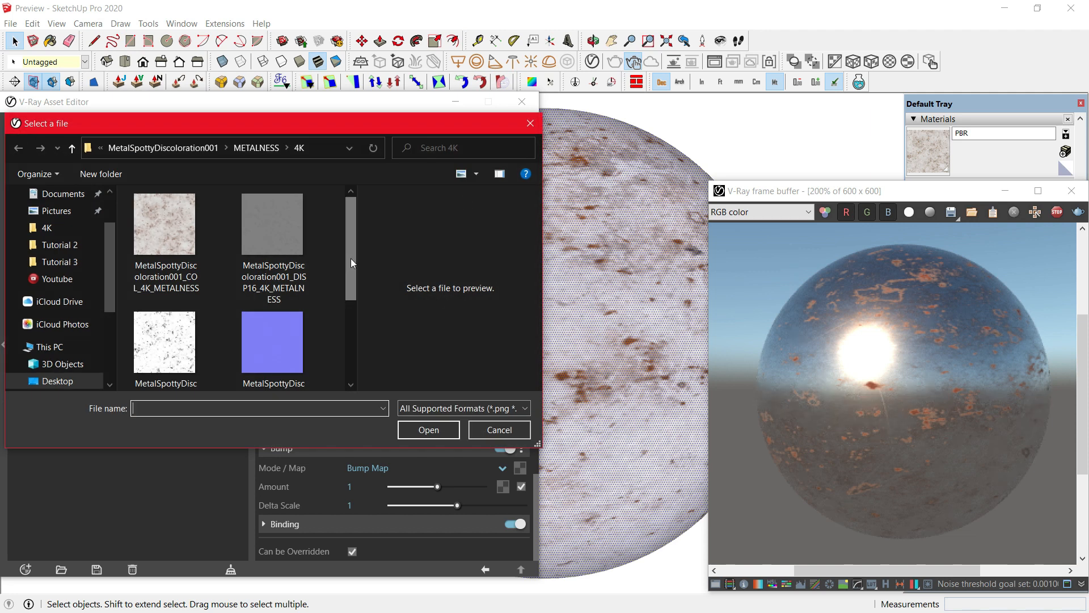
left_click_drag(350, 258, 342, 332)
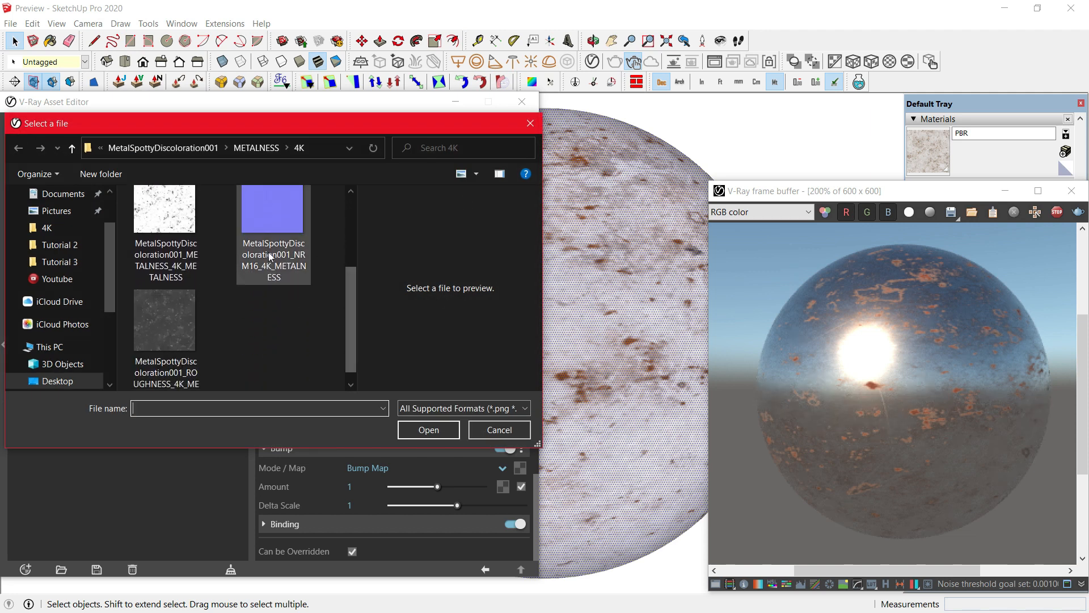
left_click(272, 255)
left_click(438, 431)
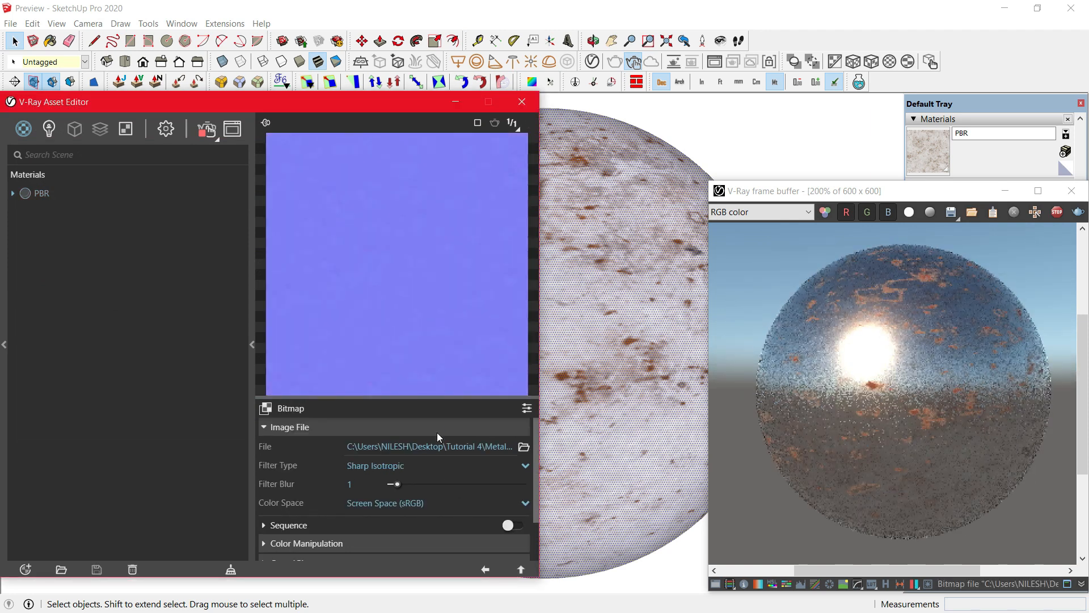
Set the normal bitmap's color space to Rendering Space (Linear) and switch the material's Bump mode to Normal Map
left_click(398, 505)
left_click(398, 465)
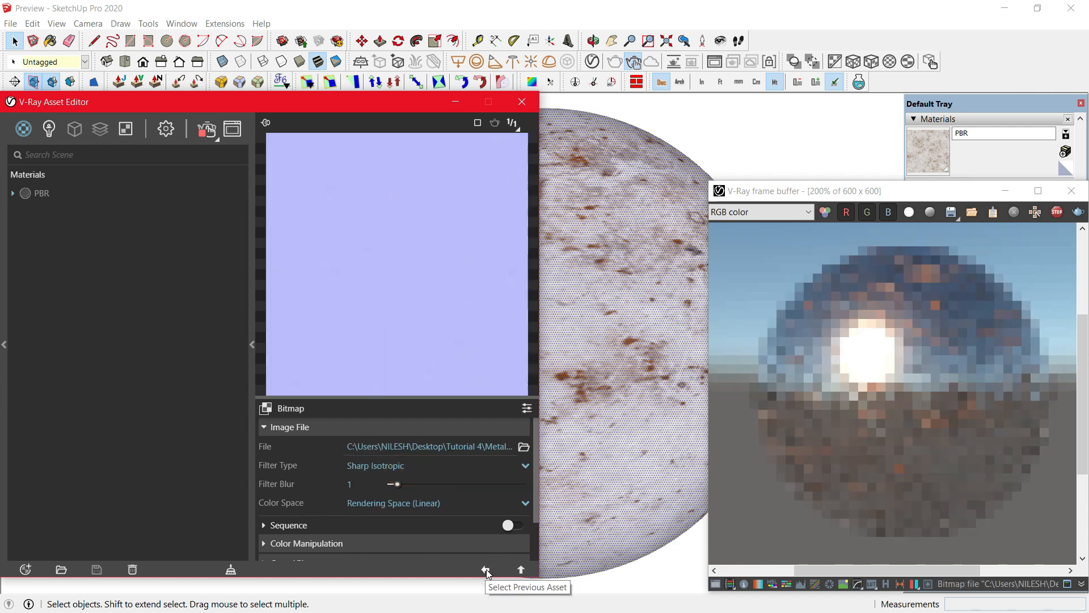
left_click(486, 569)
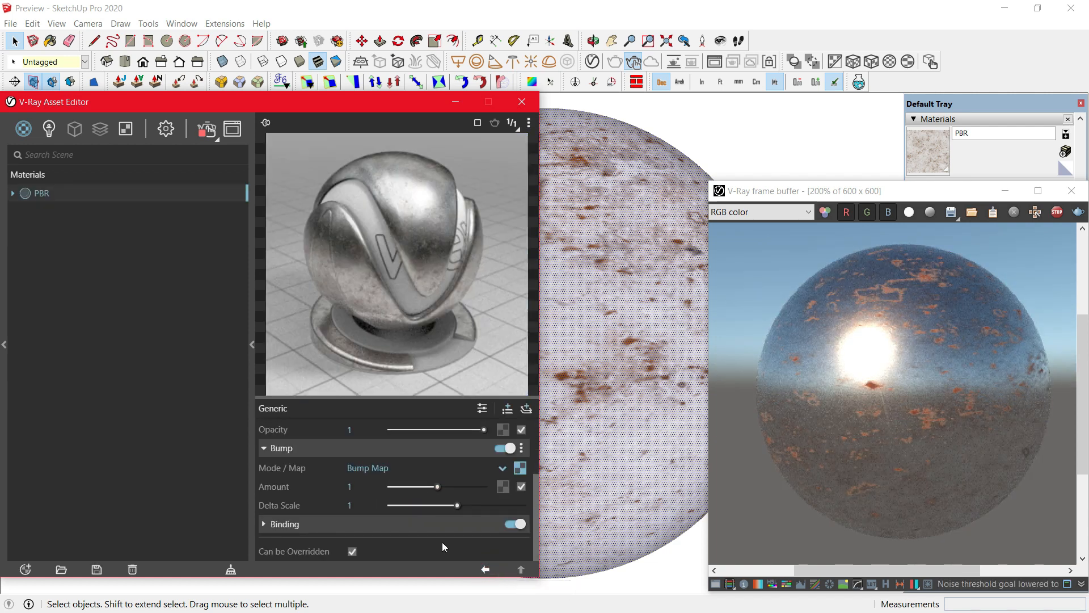
left_click(391, 467)
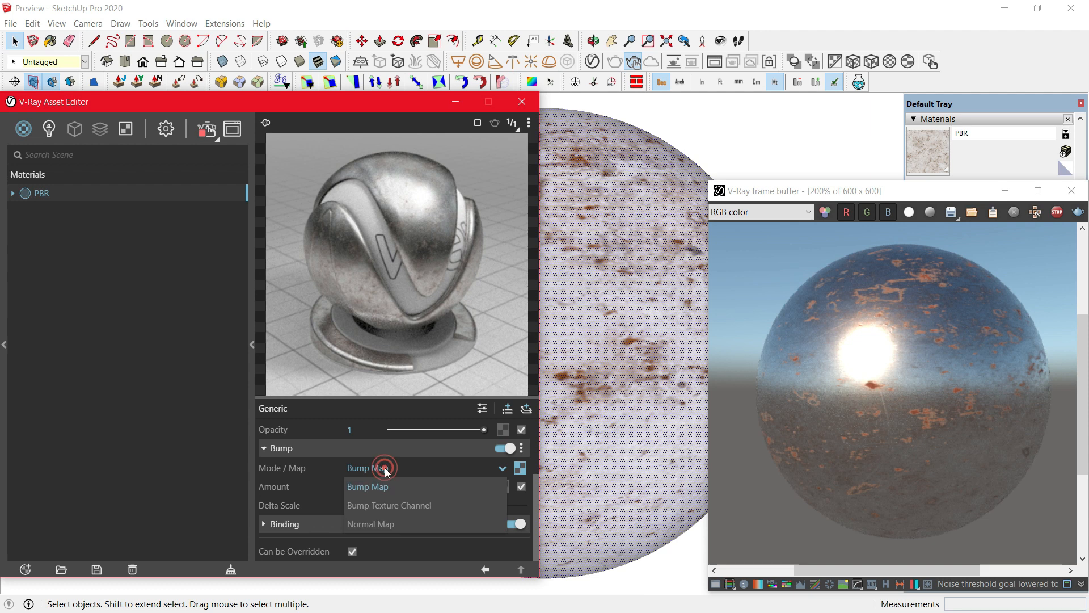
left_click(377, 525)
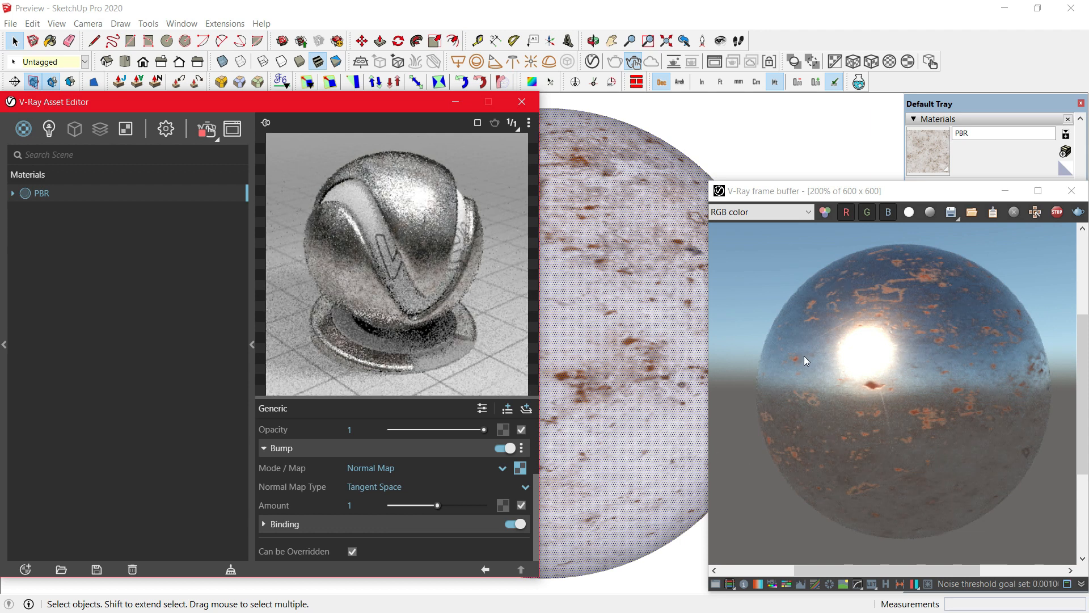
Add a Displacement attribute to the PBR material, expand its settings and enable it
left_click(509, 409)
left_click(482, 453)
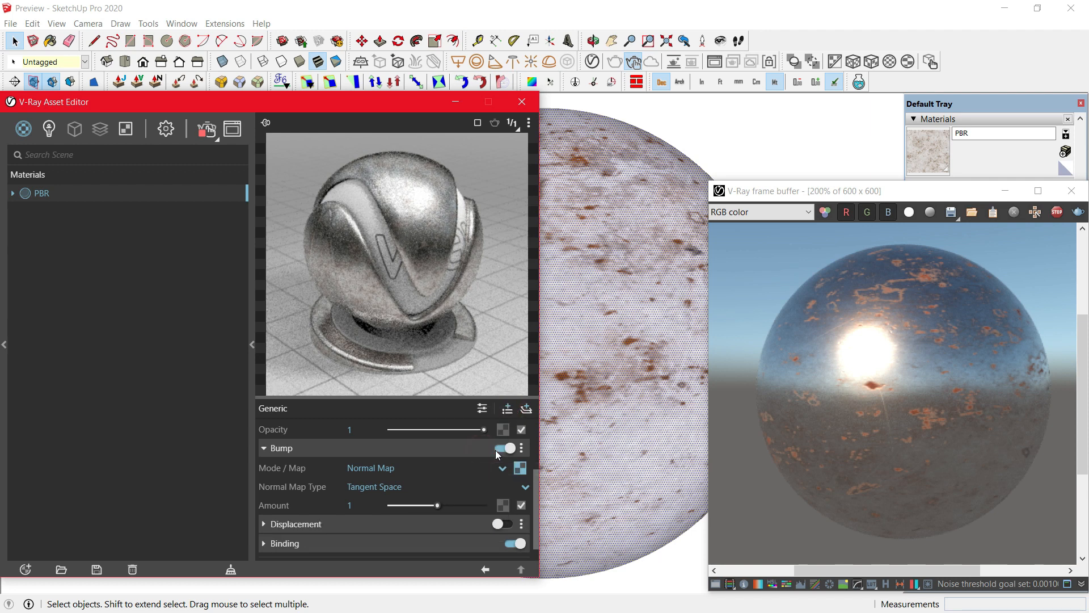
left_click(368, 448)
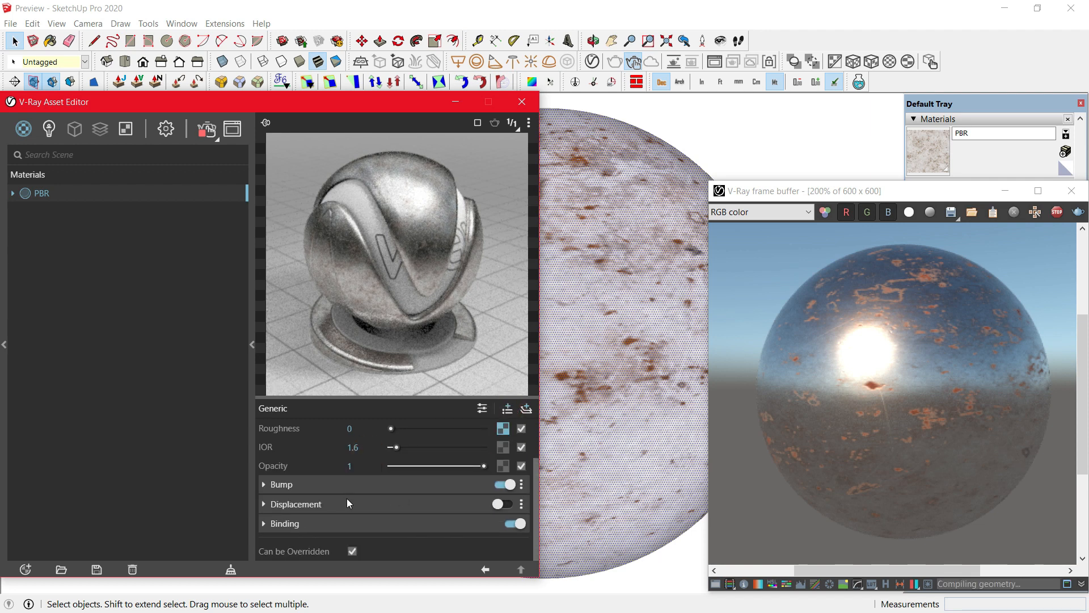
left_click(346, 499)
left_click(502, 467)
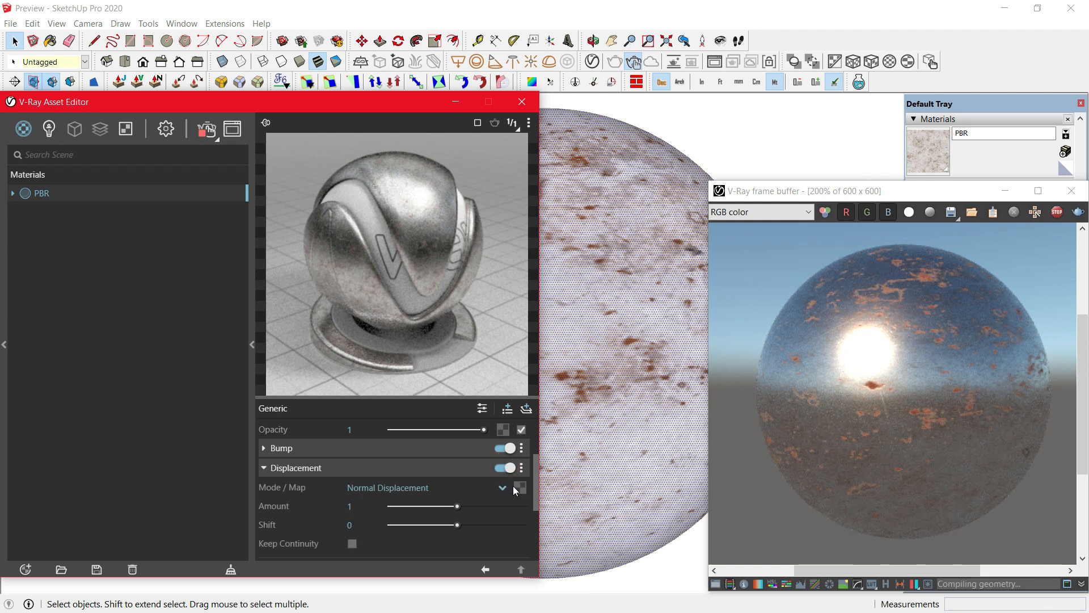
Load MetalSpottyDiscoloration001_DISP16_4K_METALNESS as a bitmap for the PBR material's Displacement map
left_click(519, 487)
left_click(465, 140)
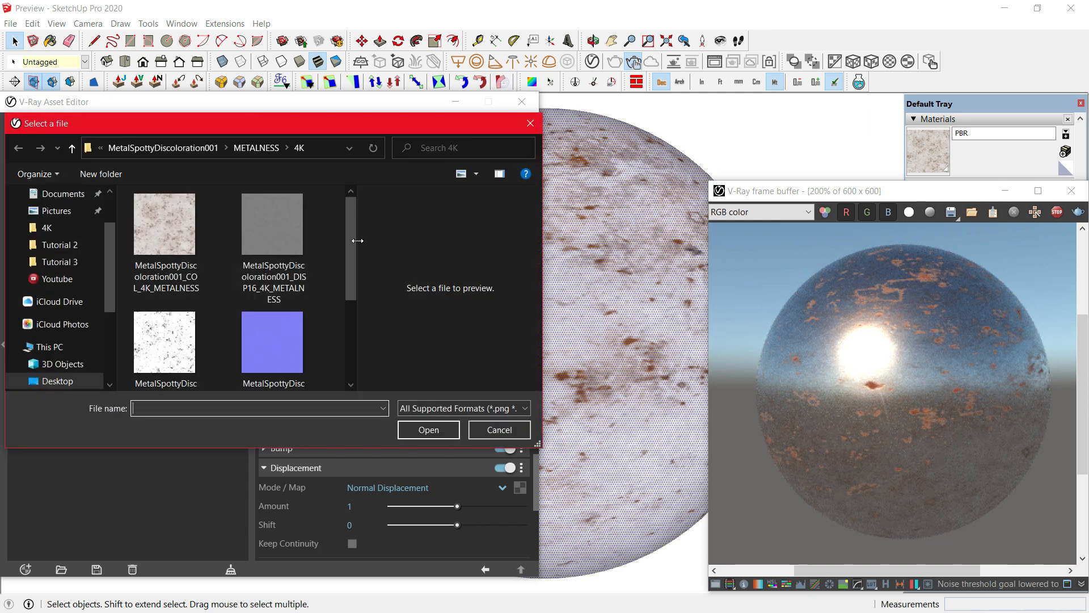
left_click(281, 213)
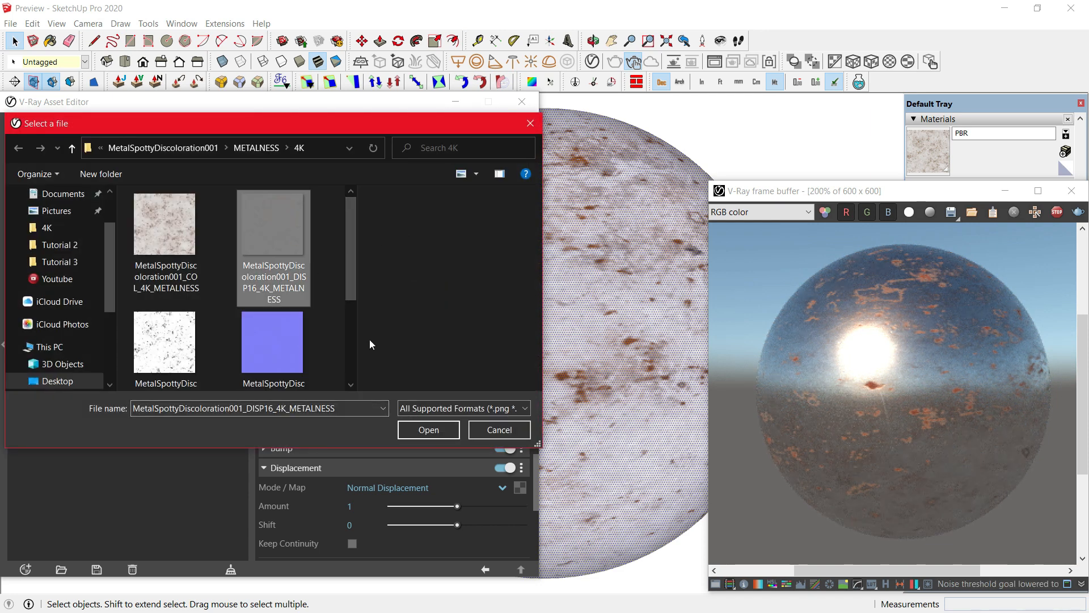
left_click(447, 430)
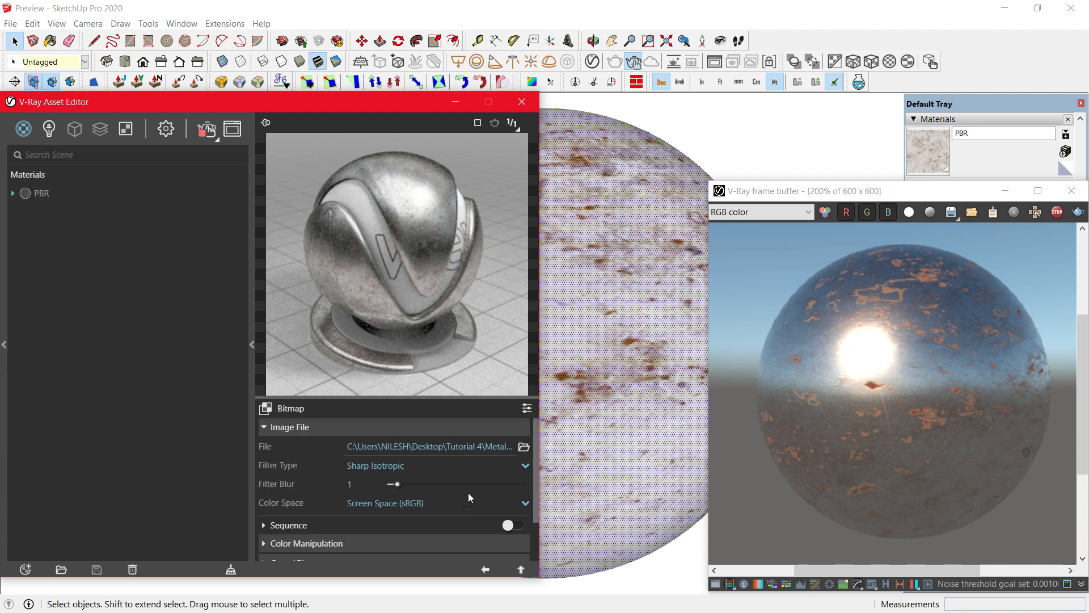
Set the displacement bitmap's color space to Rendering Space (Linear) and return to the PBR material's parameters
left_click(411, 504)
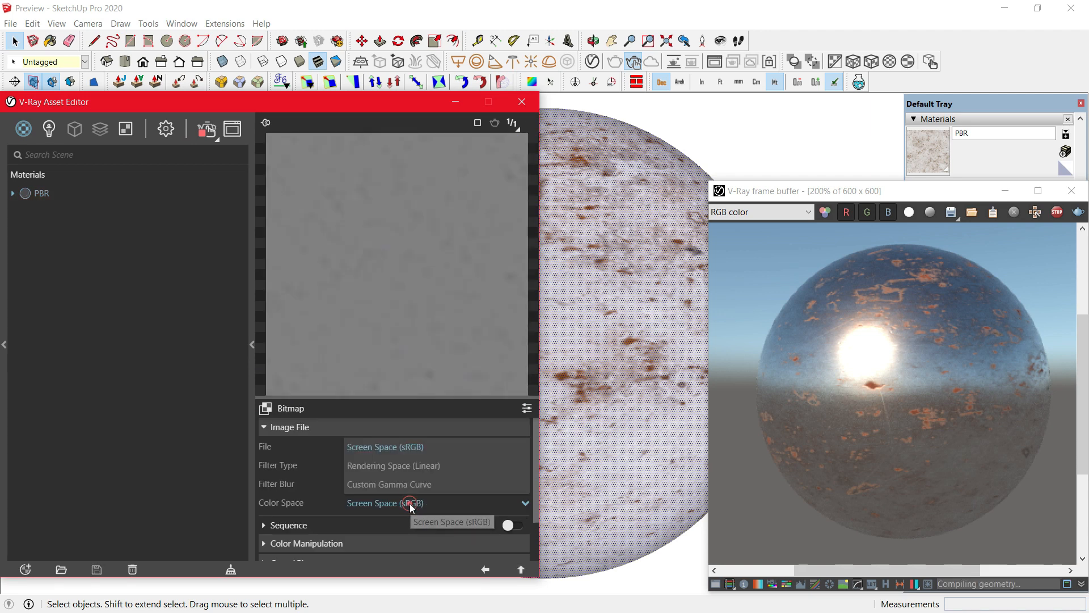
left_click(432, 465)
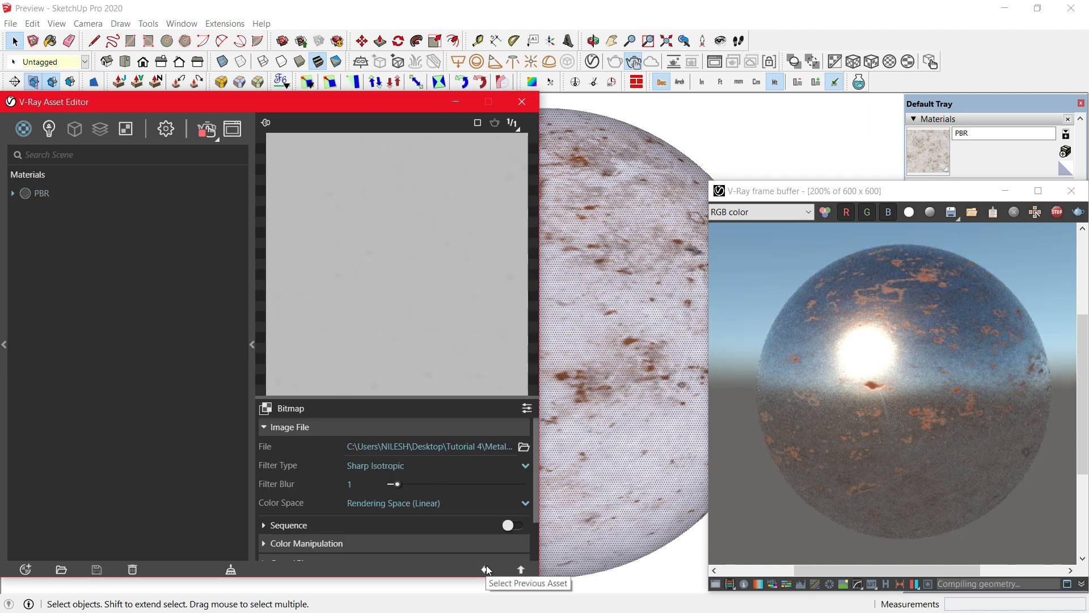
left_click(486, 568)
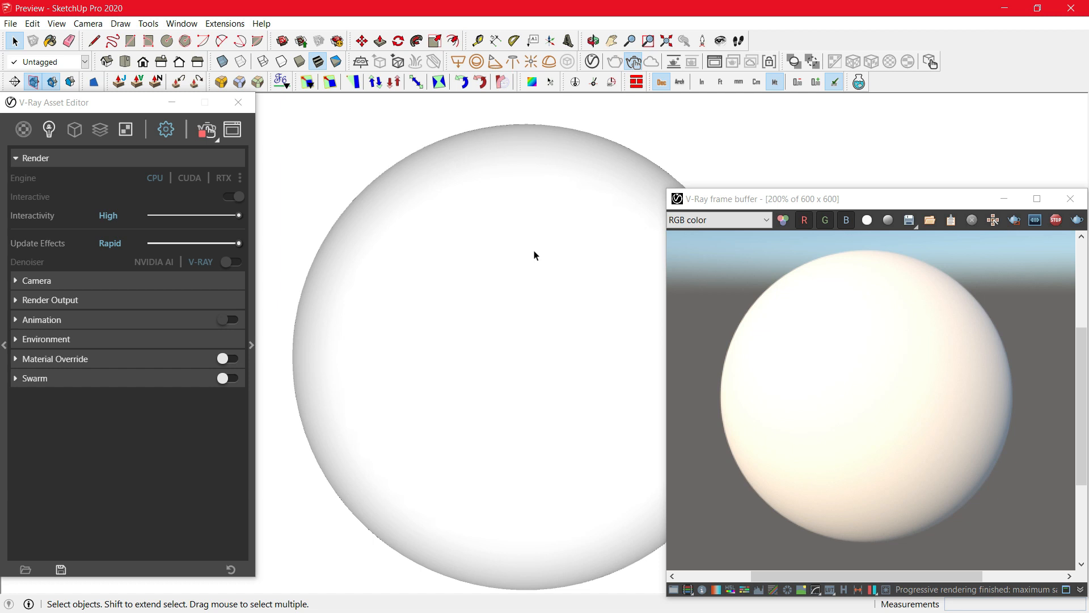
Create a Generic V-Ray material and show its parameters
right_click(19, 130)
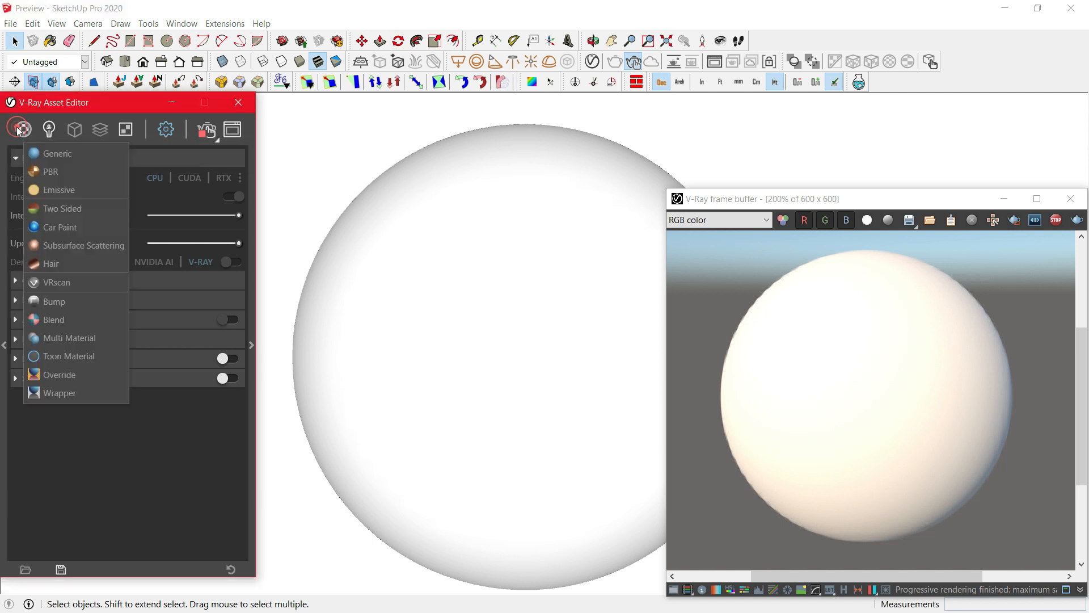
left_click(50, 152)
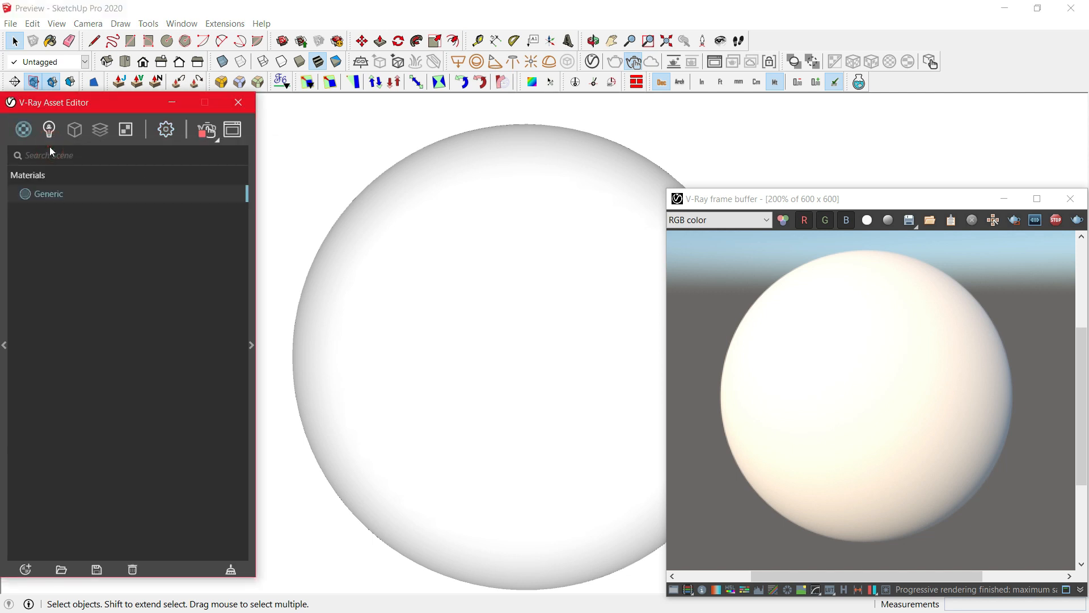
left_click(253, 349)
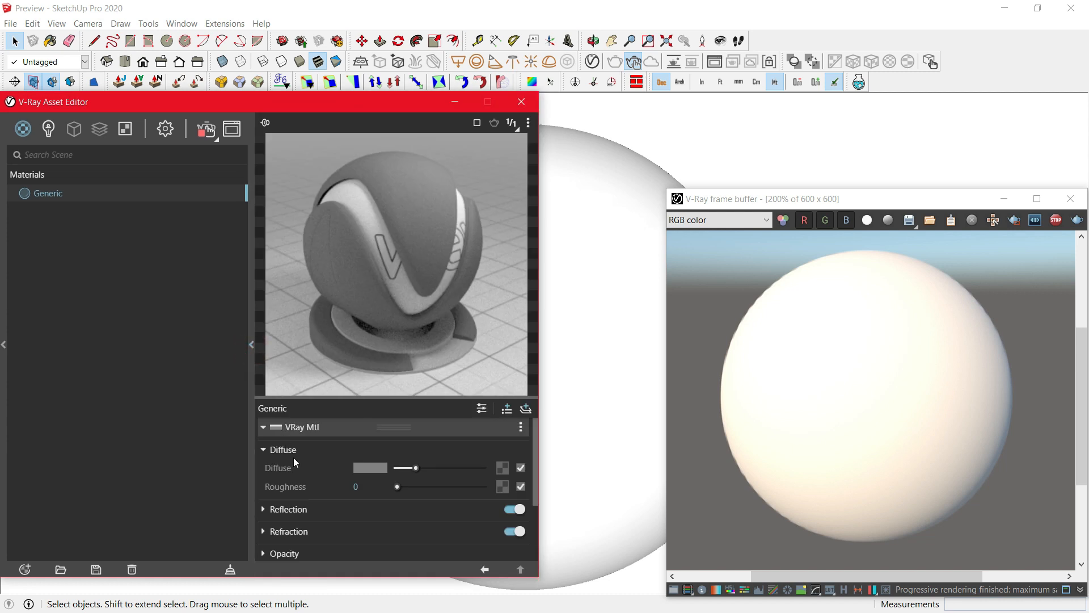
Load WoodFlooringMahoganyAfricanSanded001_COL_4K as a bitmap for the Generic material's Diffuse color and return to its parameters
left_click(502, 472)
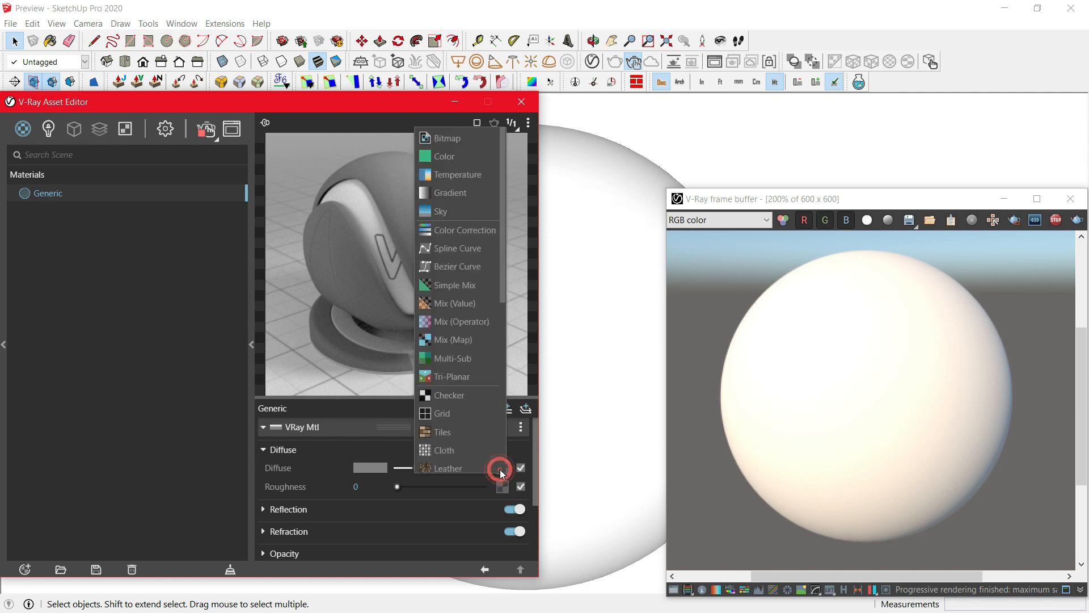
left_click(468, 143)
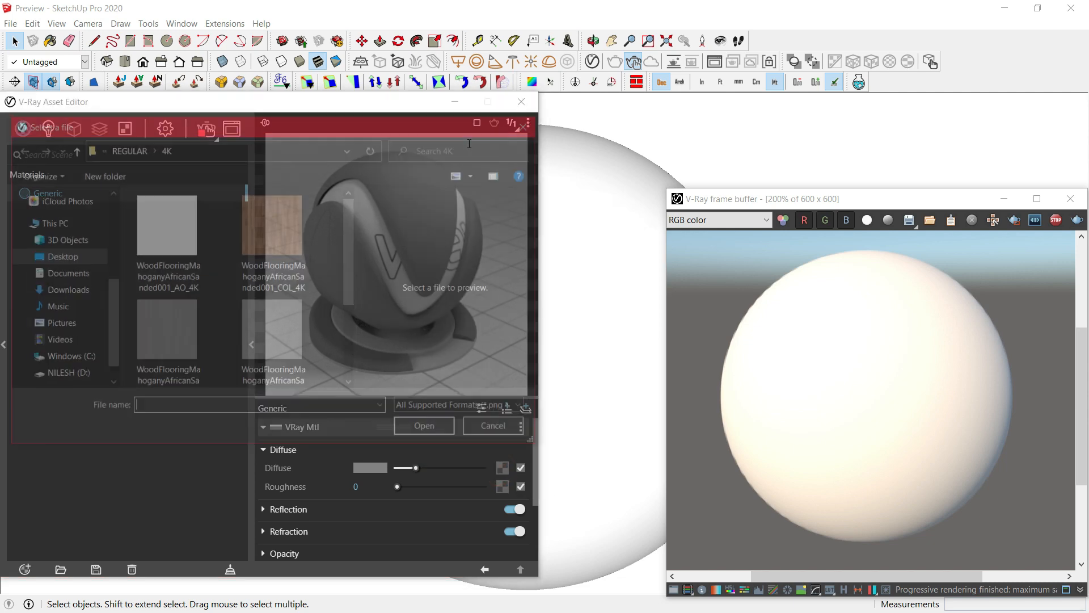
left_click(277, 258)
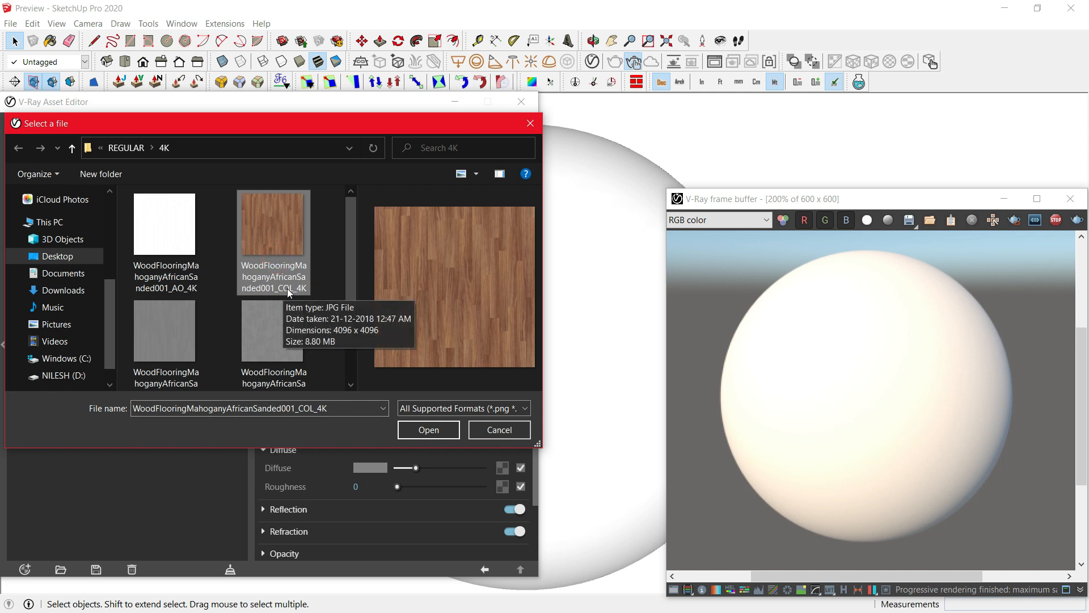
left_click(178, 259)
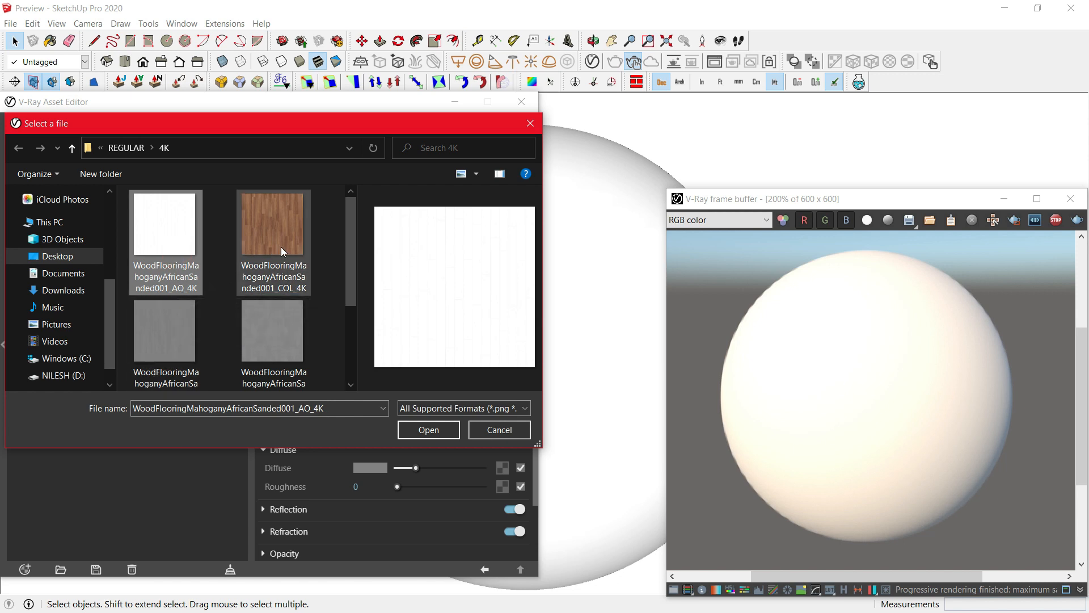
left_click(282, 232)
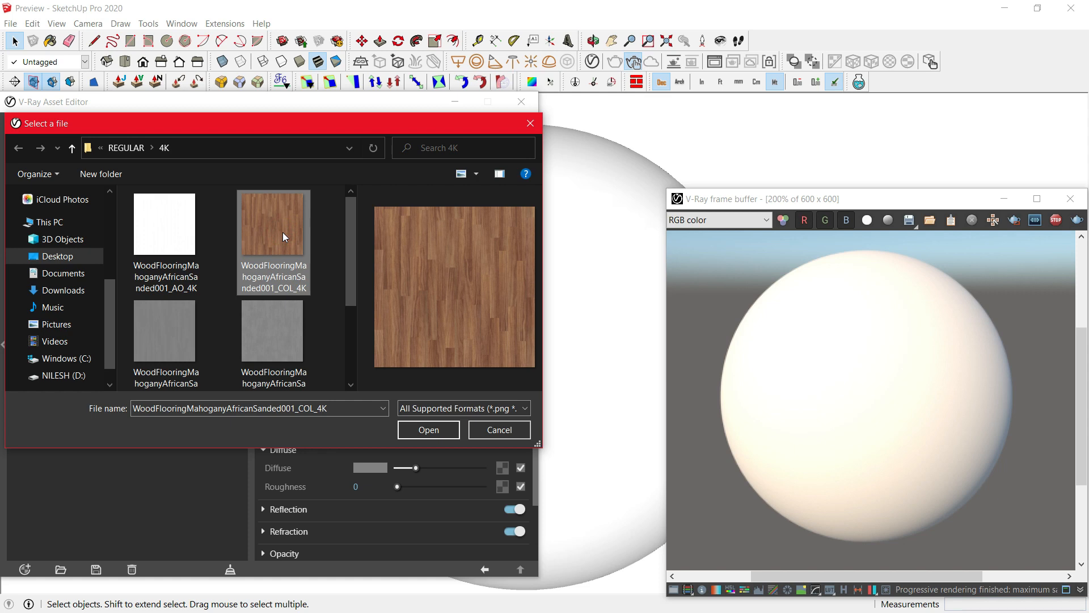
left_click(444, 432)
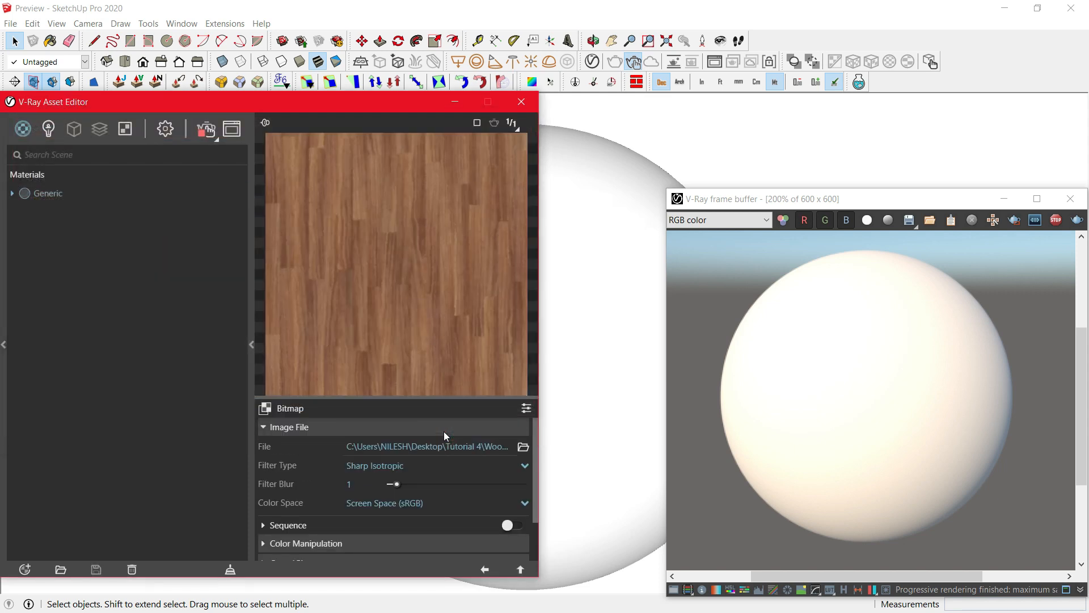
left_click(487, 568)
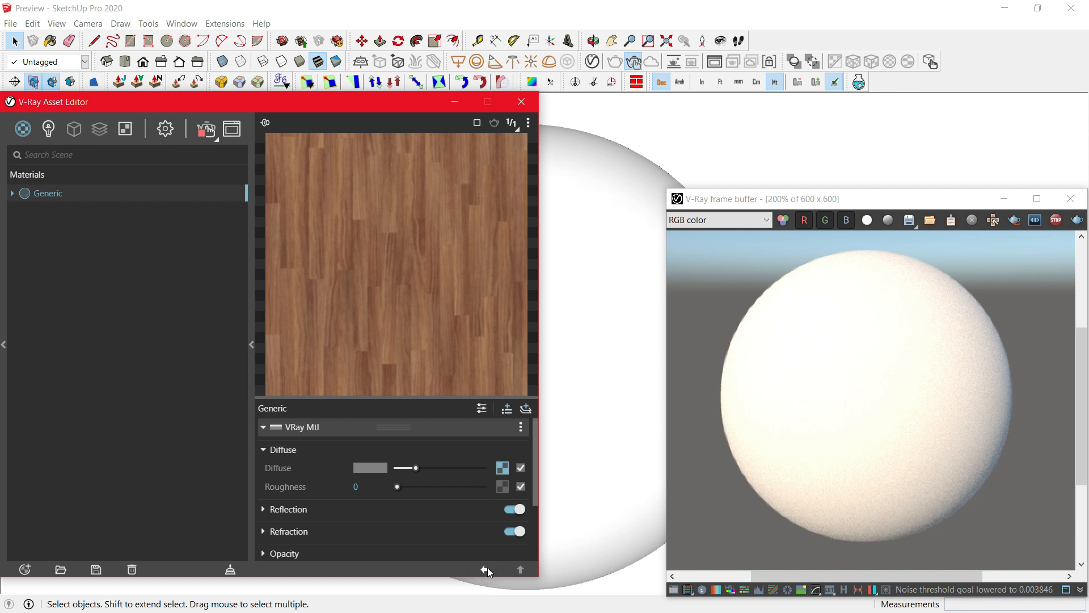
Wrap the Generic material's Diffuse texture in a Mix (Operator) texture
right_click(504, 470)
mouse_move(491, 534)
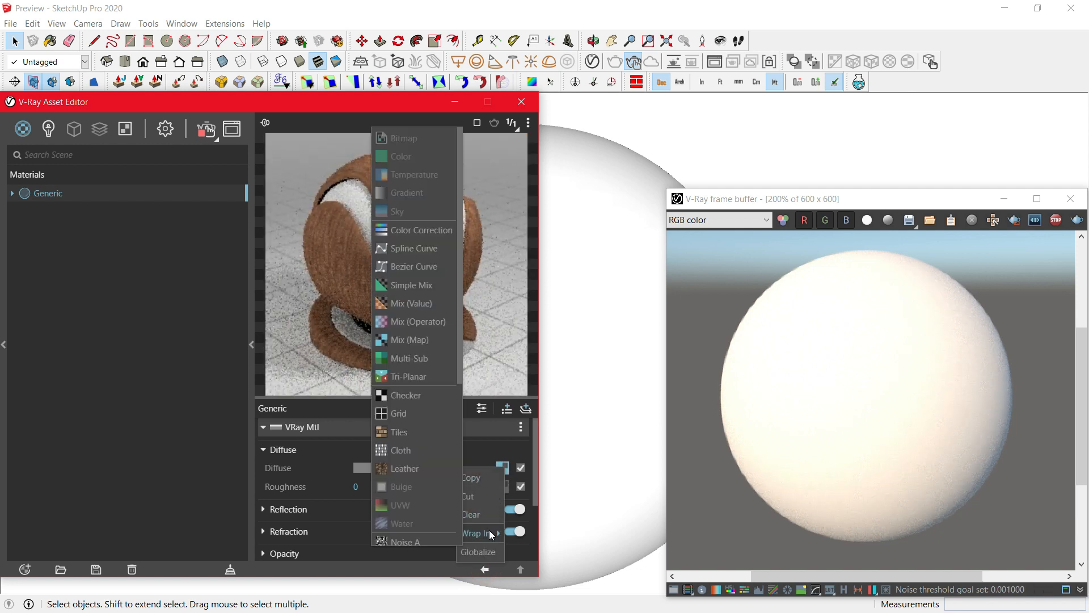
left_click(419, 321)
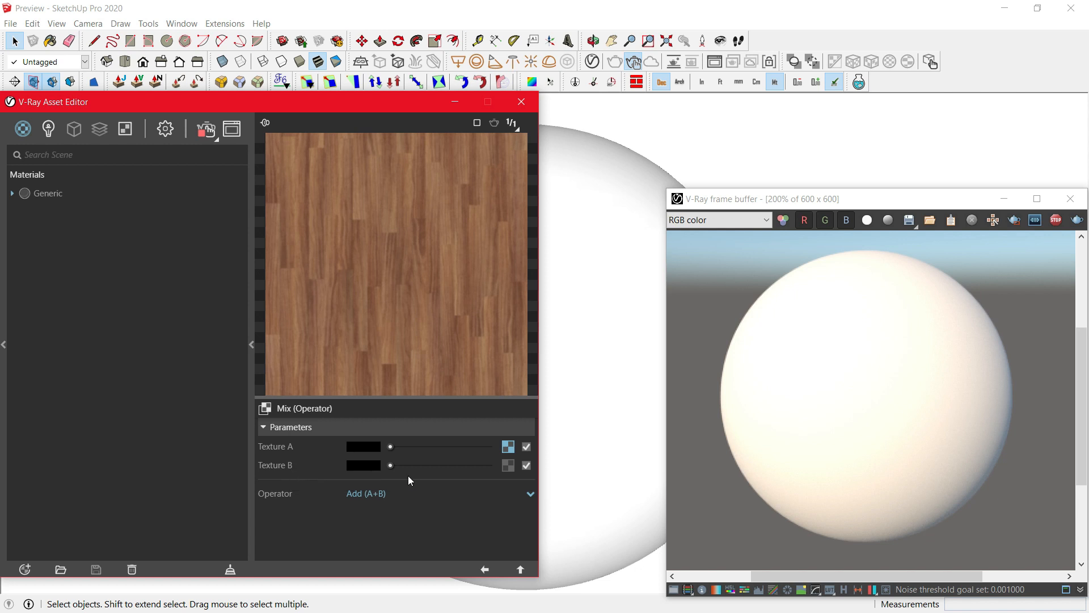
Load WoodFlooringMahoganyAfricanSanded001_AO_4K as a bitmap for Texture B of the Mix (Operator)
left_click(509, 465)
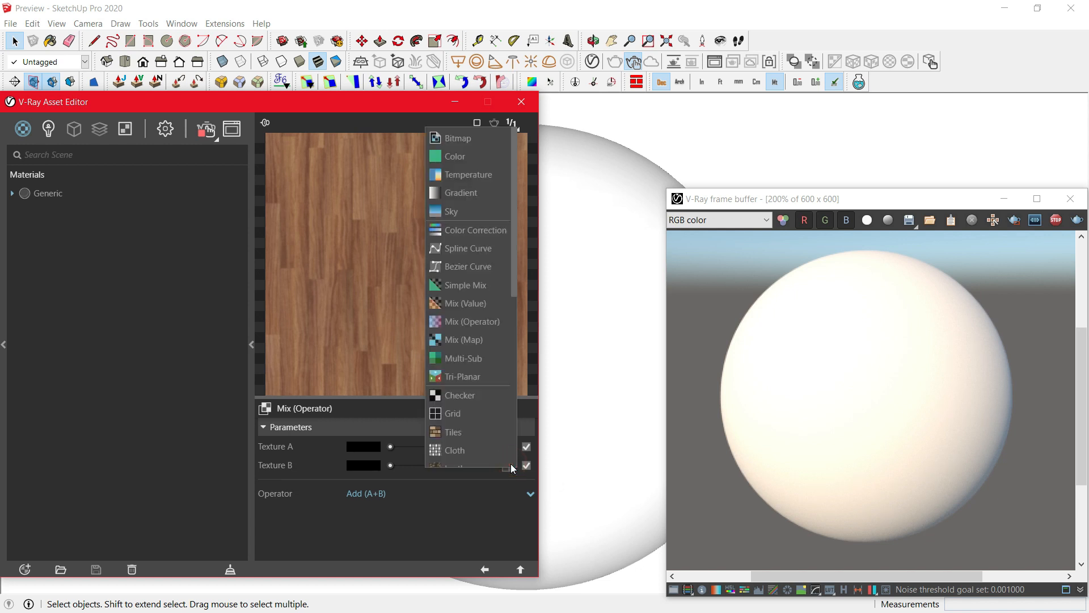
left_click(478, 136)
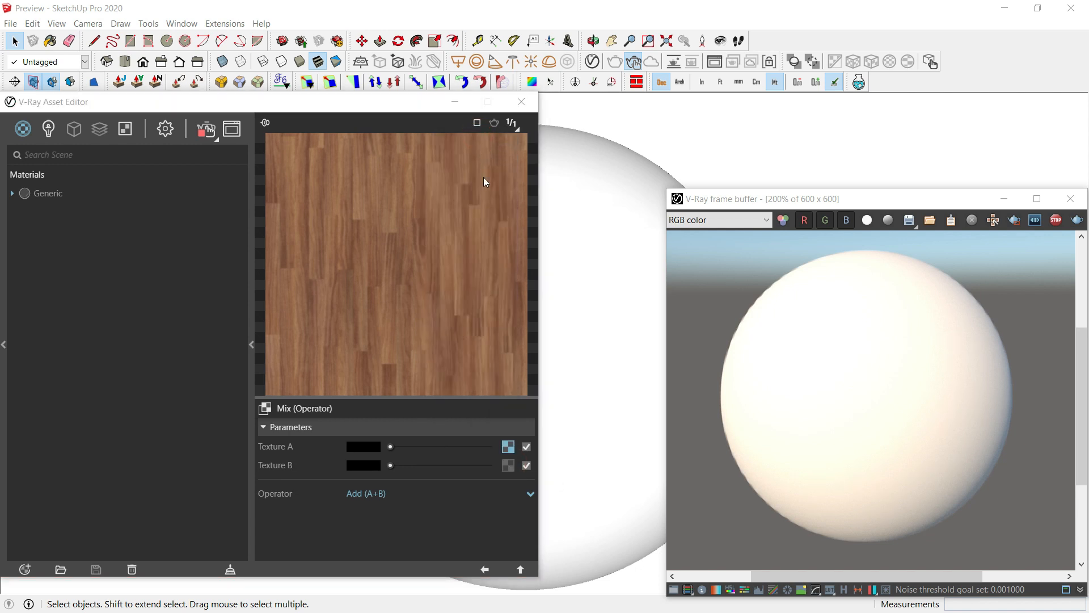
left_click(167, 236)
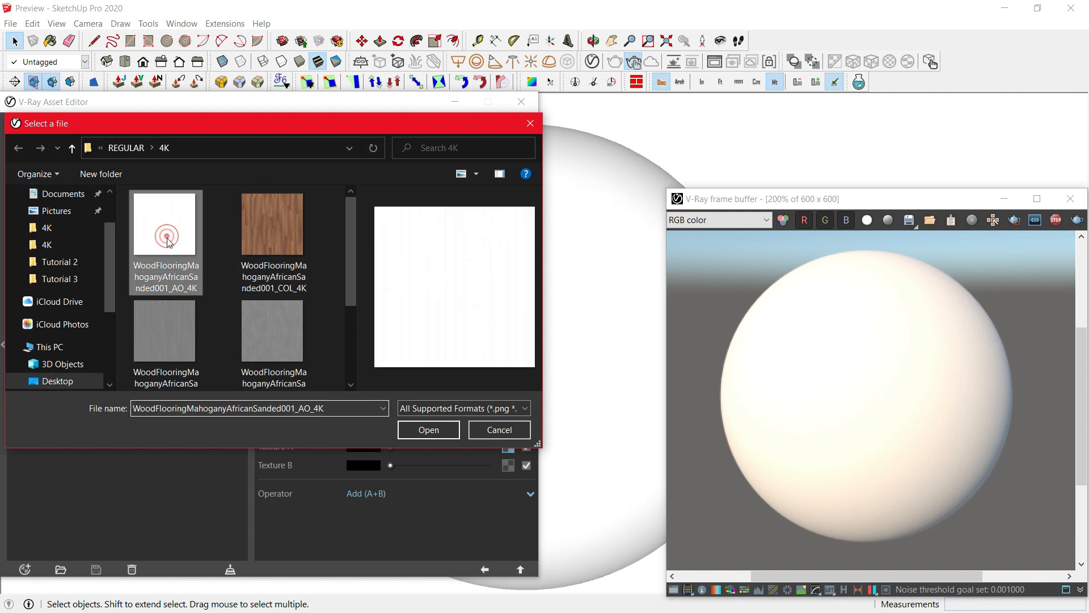
left_click(434, 430)
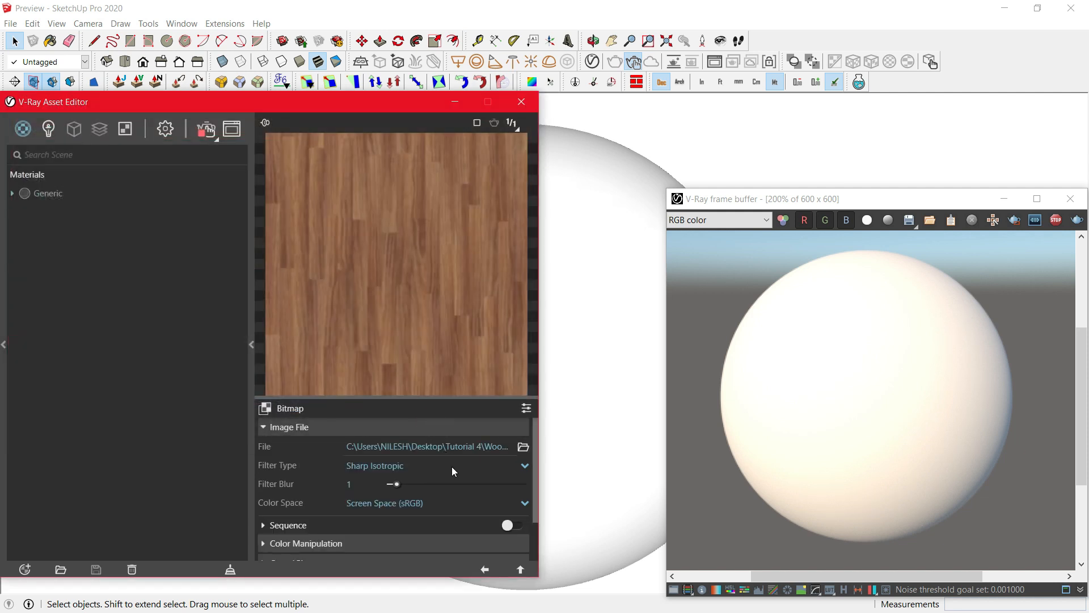
Set the AO bitmap's color space to Rendering Space (Linear) and the Mix texture's operator to Multiply (A*B)
left_click(400, 504)
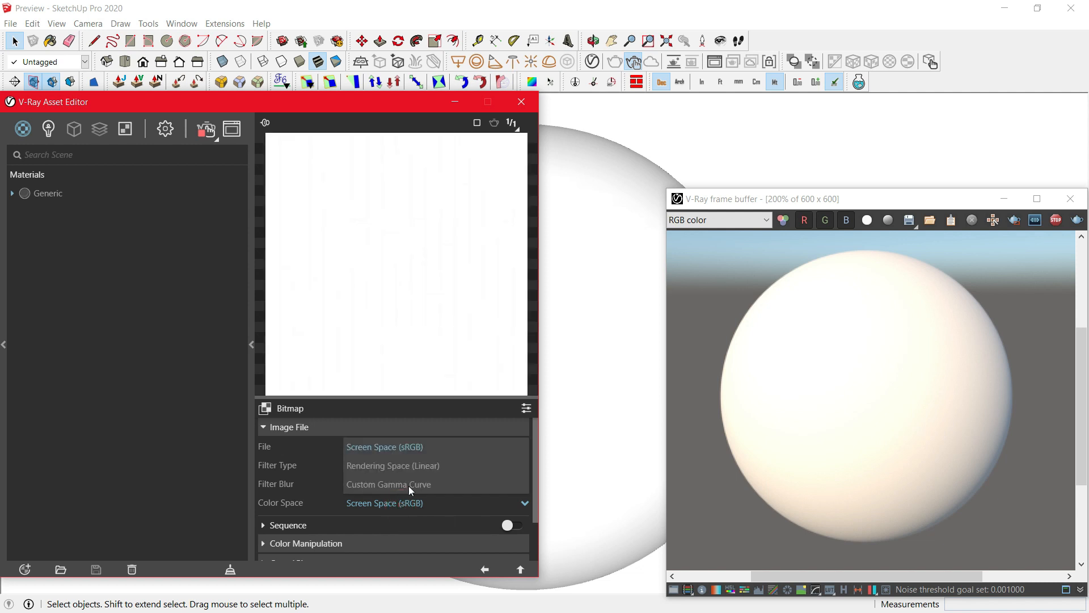
left_click(413, 464)
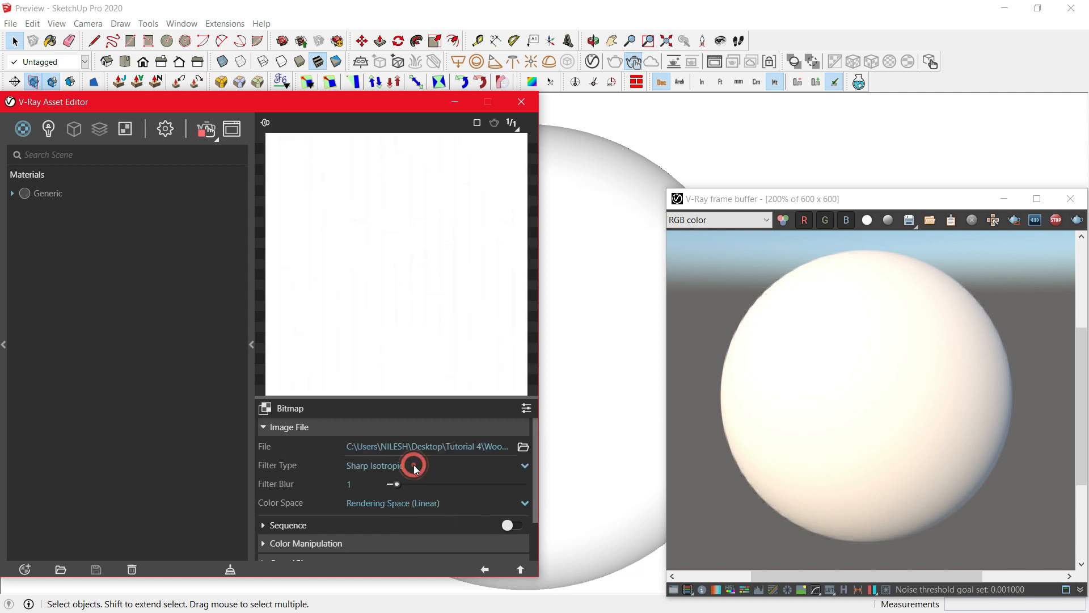
left_click(486, 569)
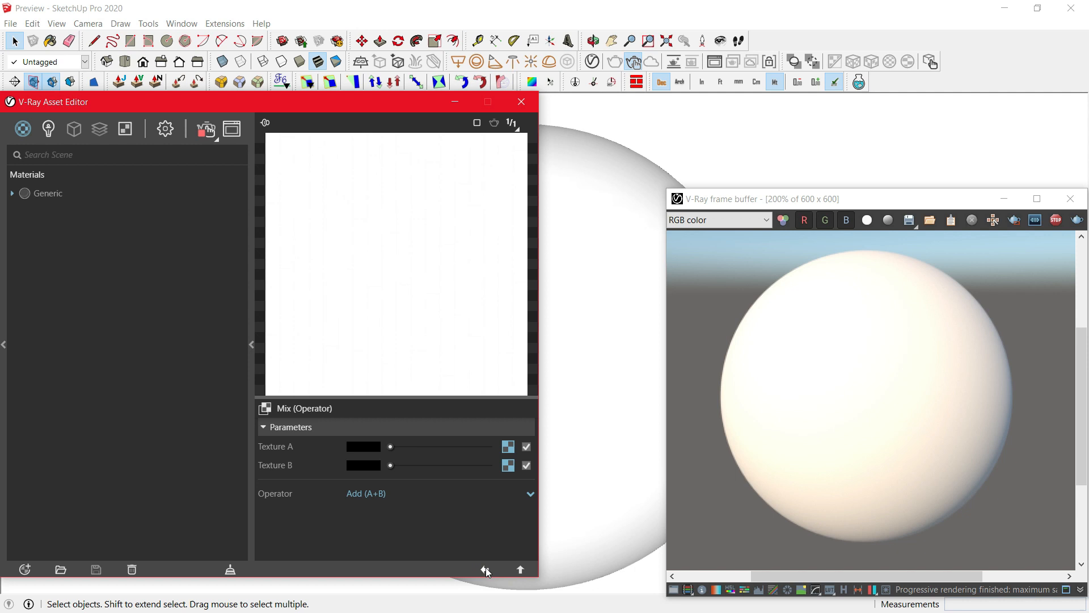
left_click(380, 495)
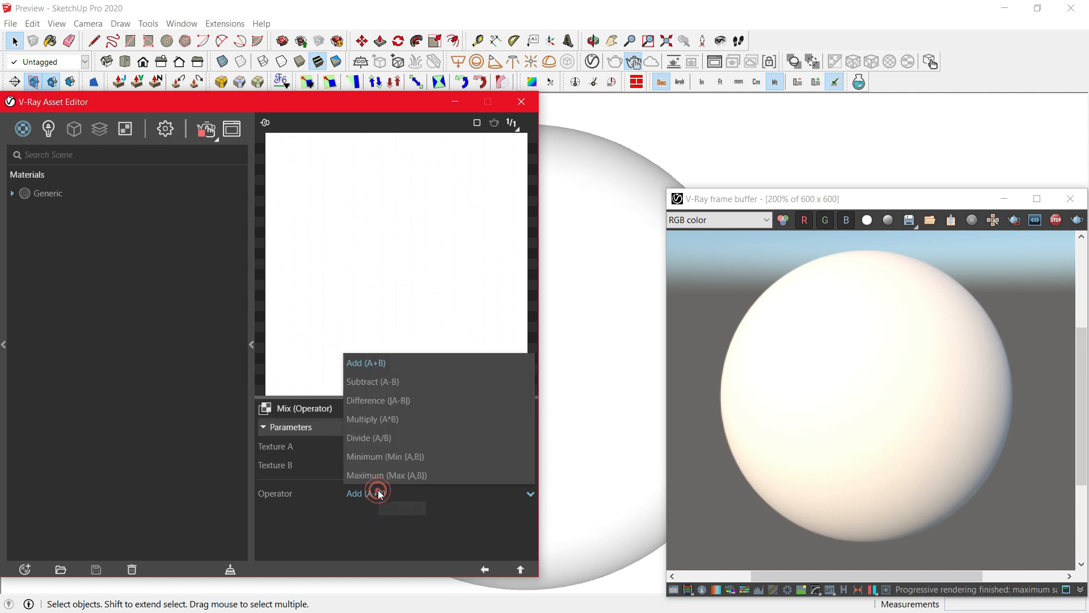
left_click(389, 420)
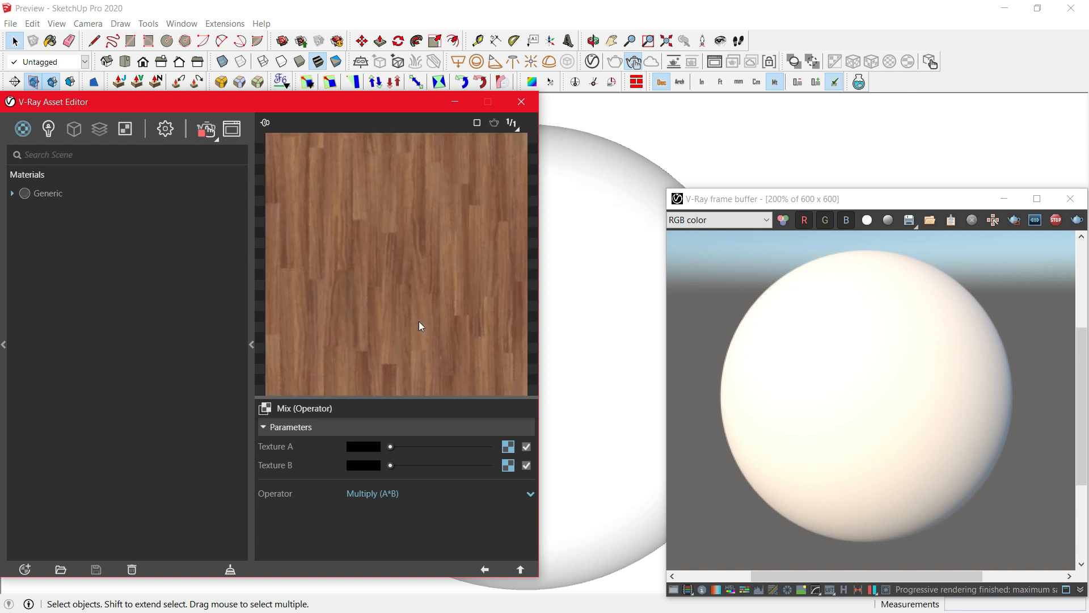
Paint the sphere with the Generic wood material and apply a fitted spherical texture projection to it
left_click(586, 303)
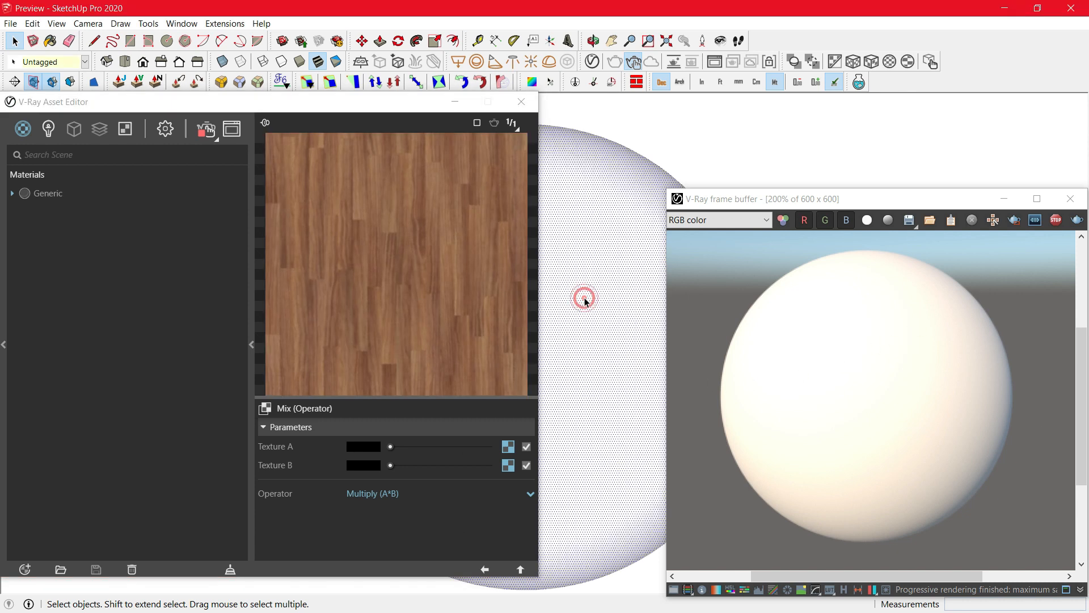
key("b")
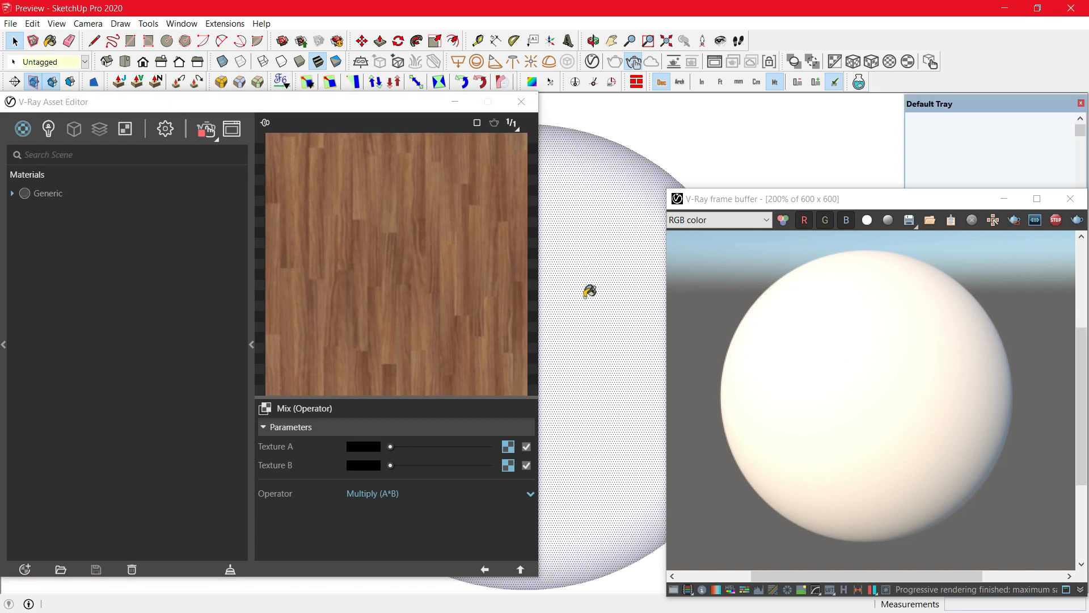
left_click(588, 282)
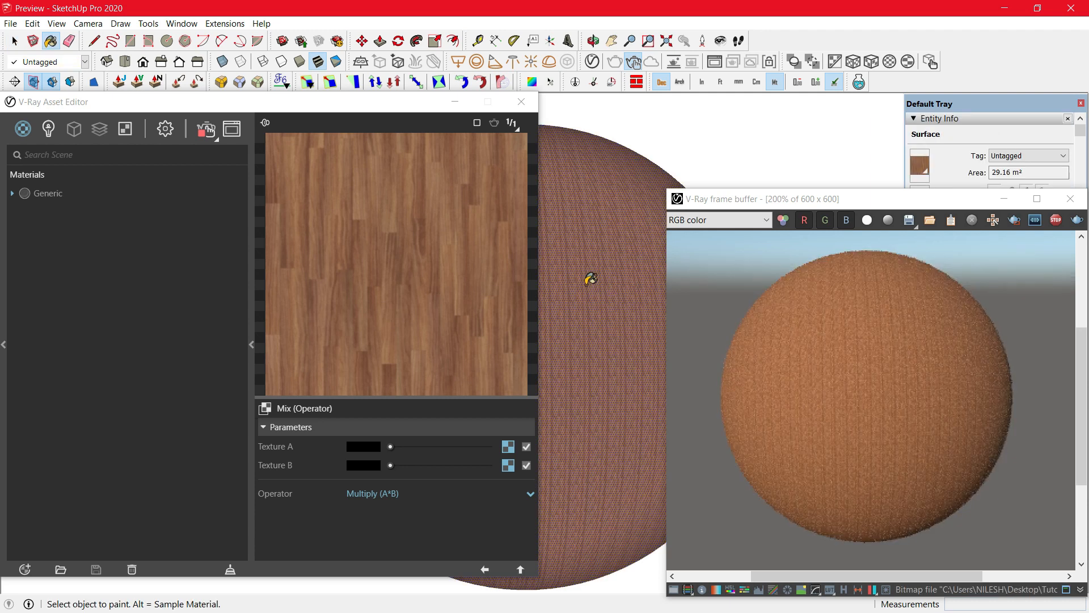
key("space")
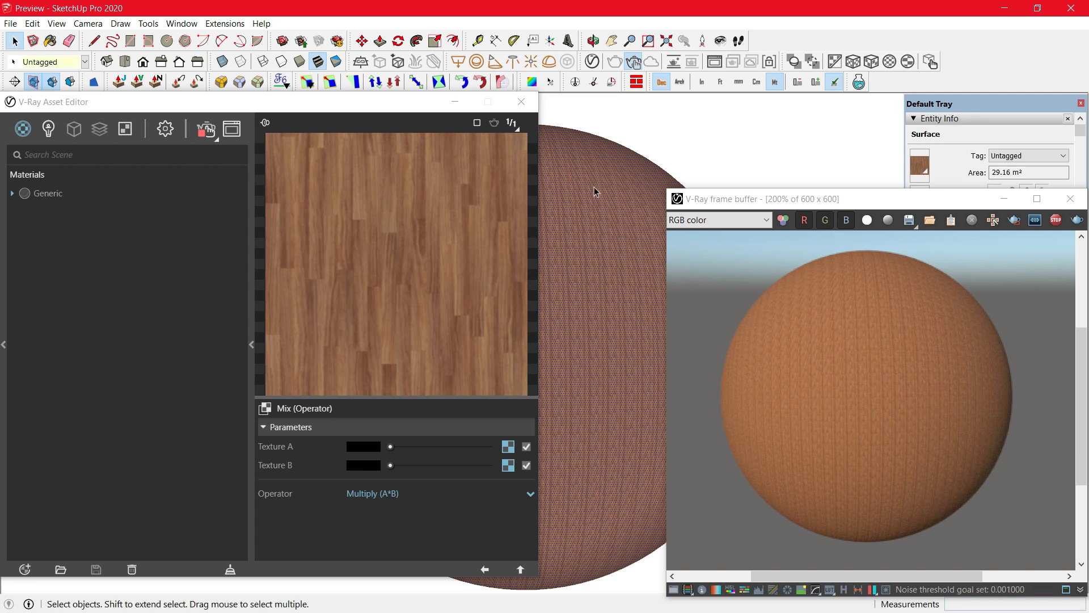
left_click(906, 61)
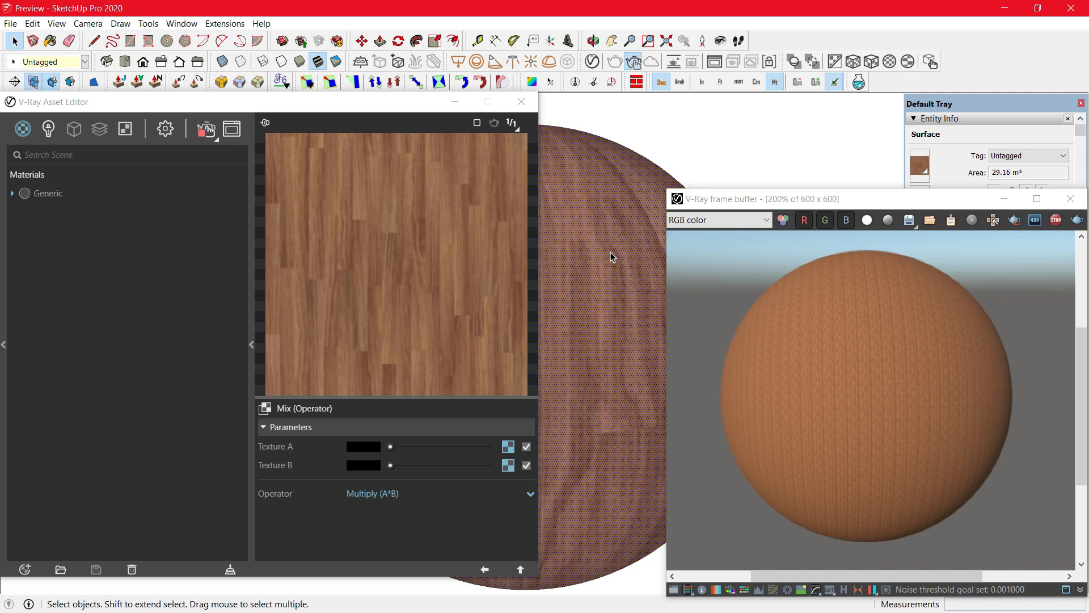
Return to the Generic material's parameters and load WoodFlooringMahoganyAfricanSanded001_REFL_4K as a bitmap for its Reflection Color
left_click(485, 570)
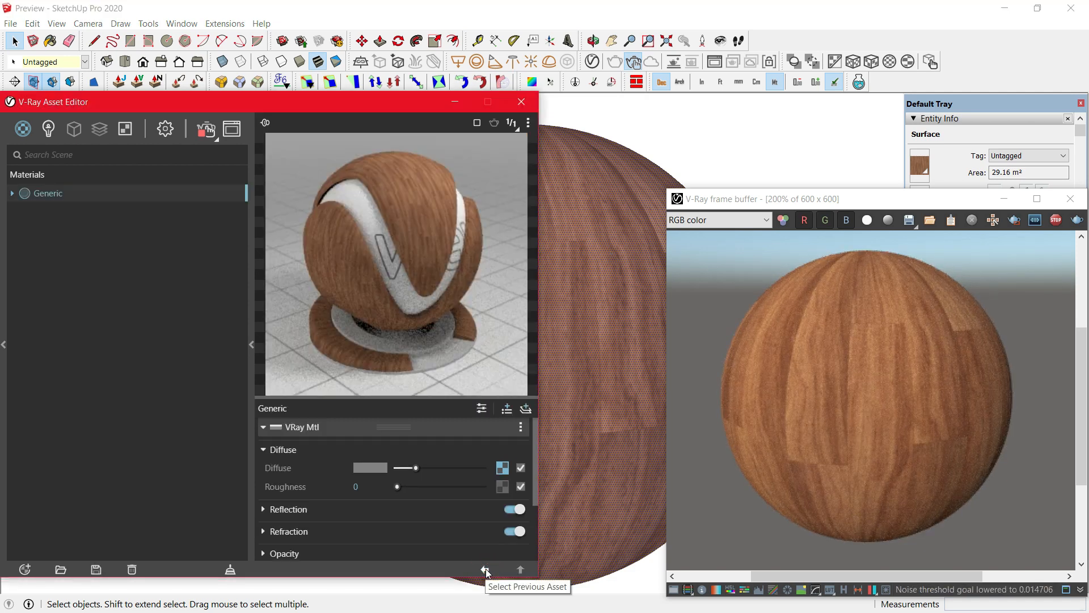
left_click(287, 450)
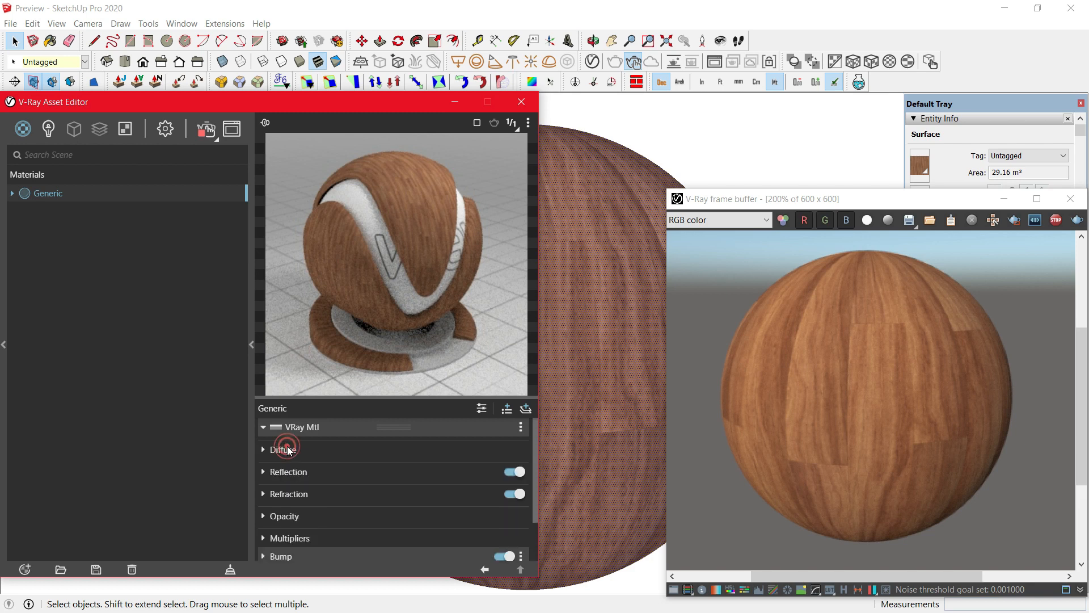
left_click(307, 471)
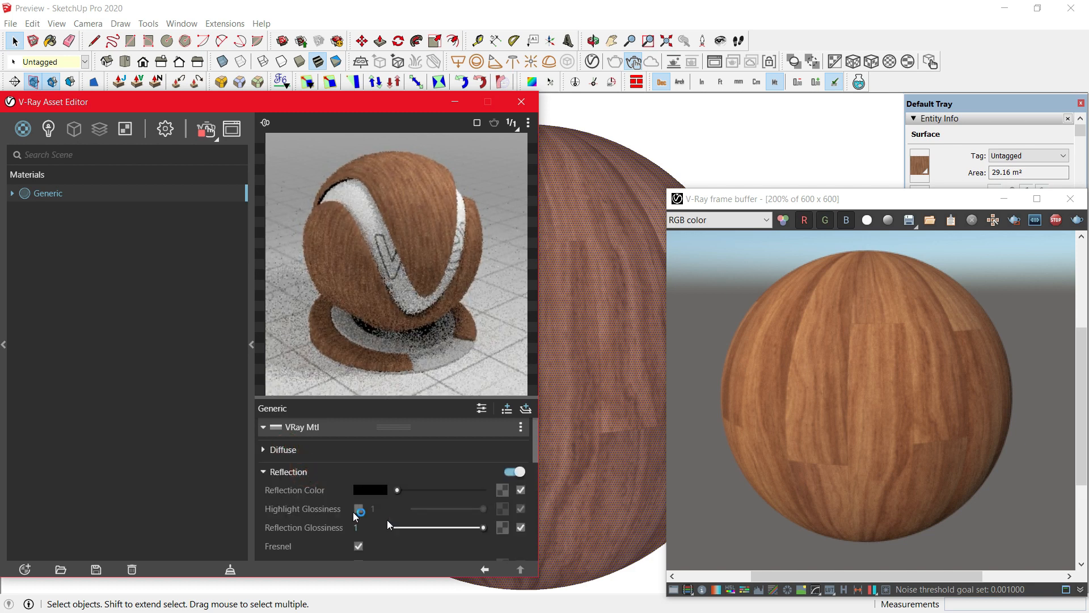
left_click(503, 490)
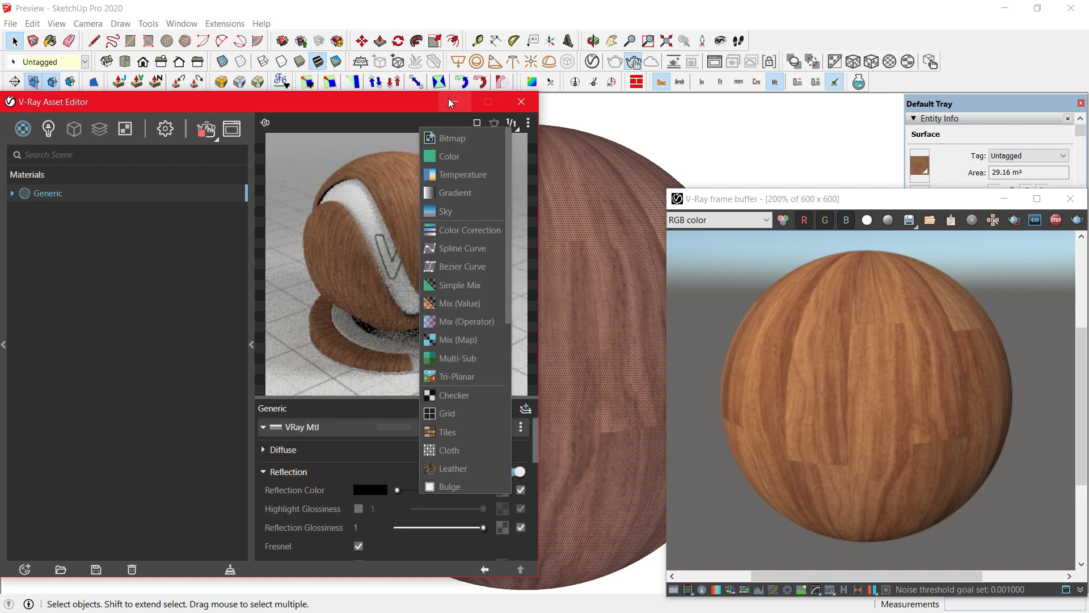
left_click(453, 138)
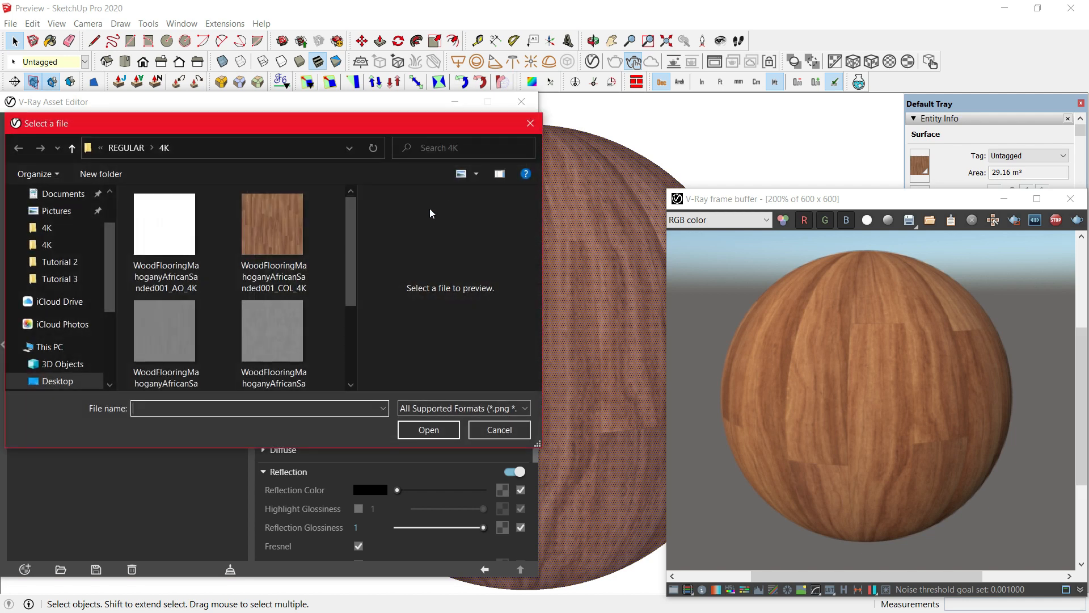
left_click_drag(350, 224, 351, 329)
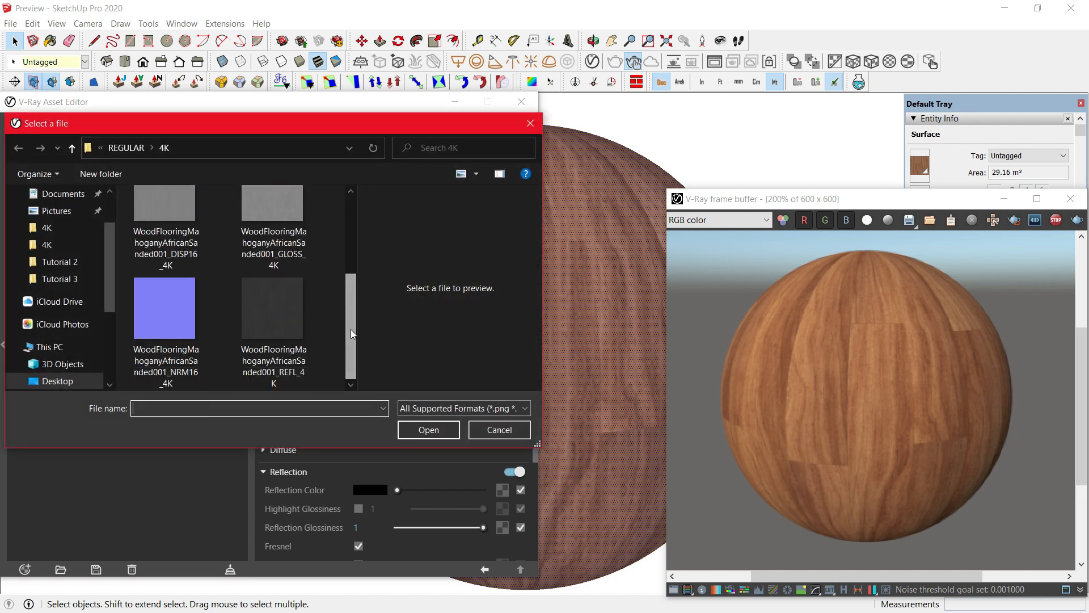
left_click(280, 321)
left_click(441, 428)
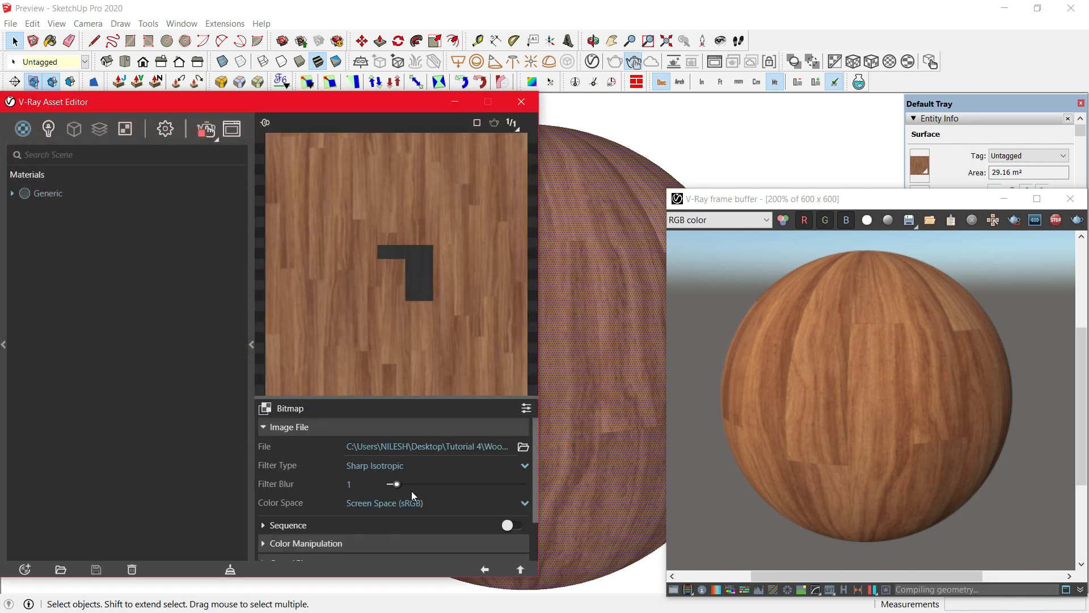
Set the reflection bitmap's color space to Rendering Space (Linear) and return to the Generic material's parameters
left_click(392, 504)
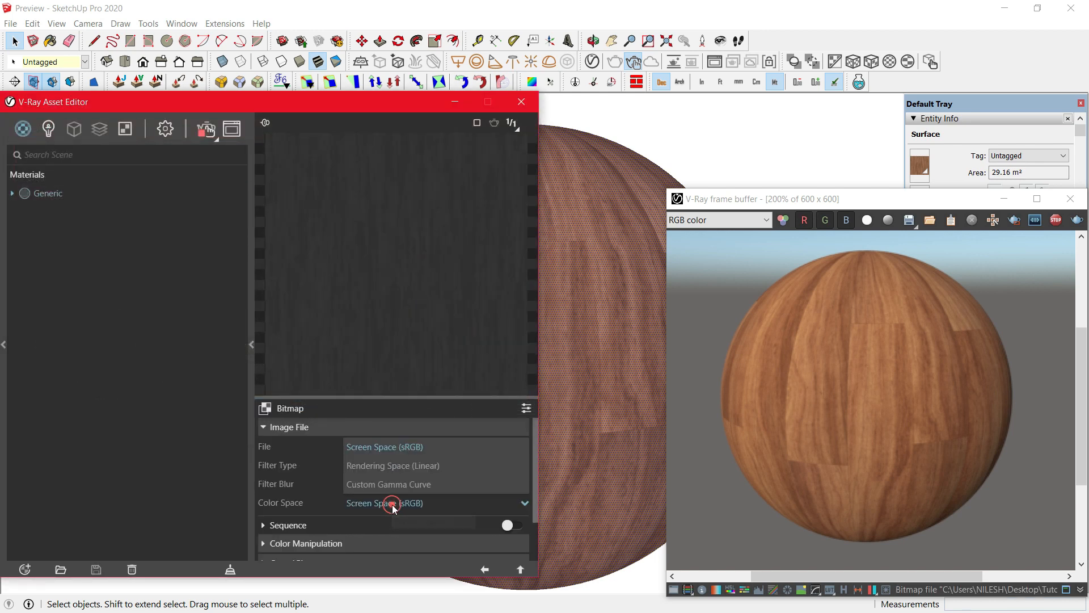
left_click(402, 465)
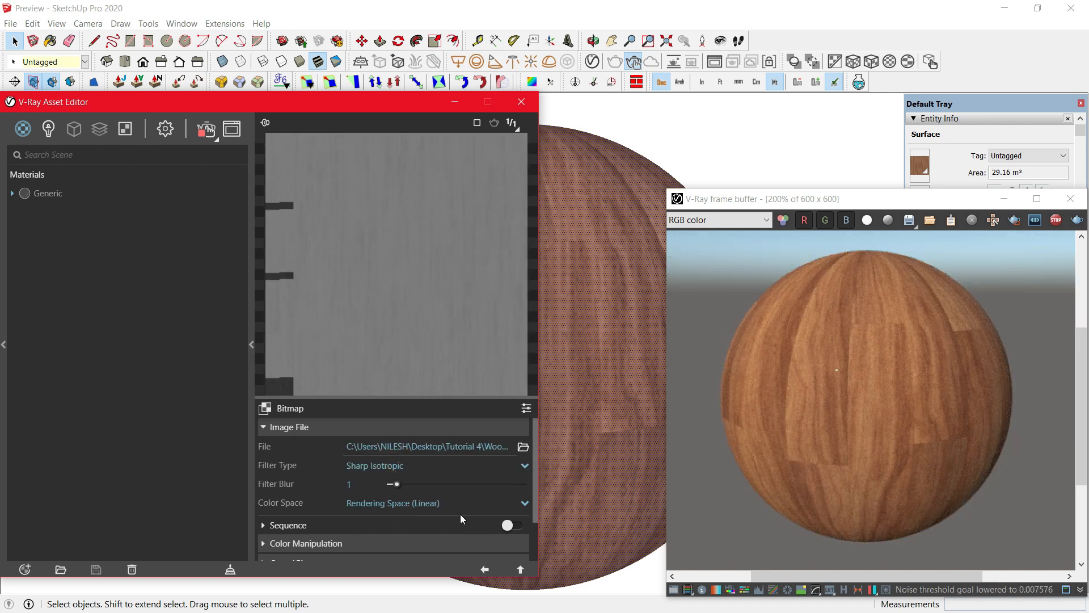
left_click(485, 570)
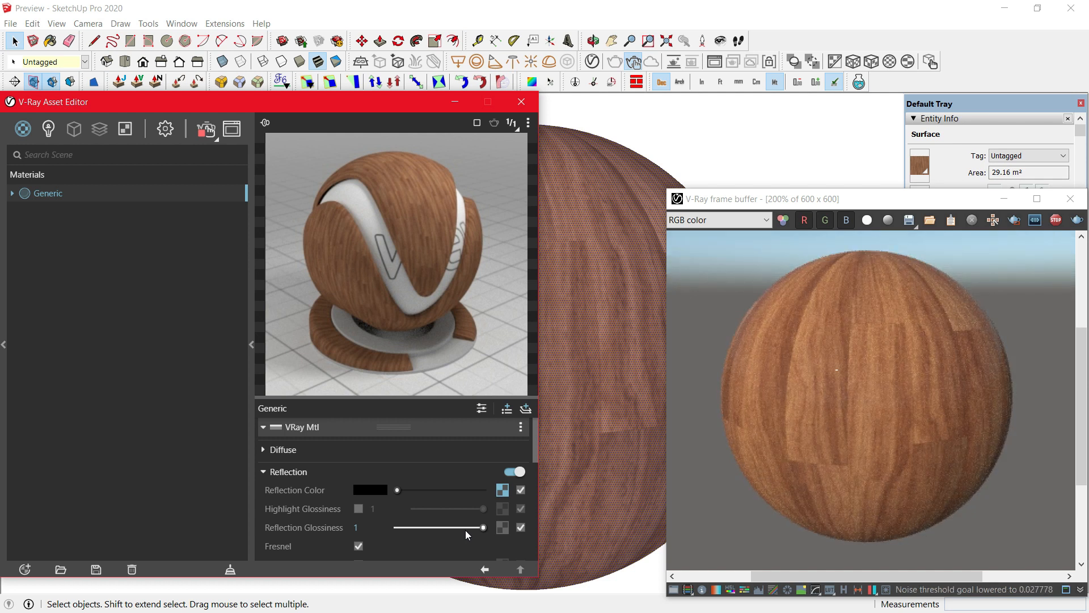
Load WoodFlooringMahoganyAfricanSanded001_GLOSS_4K as a bitmap for the Generic material's Reflection Glossiness
left_click(502, 528)
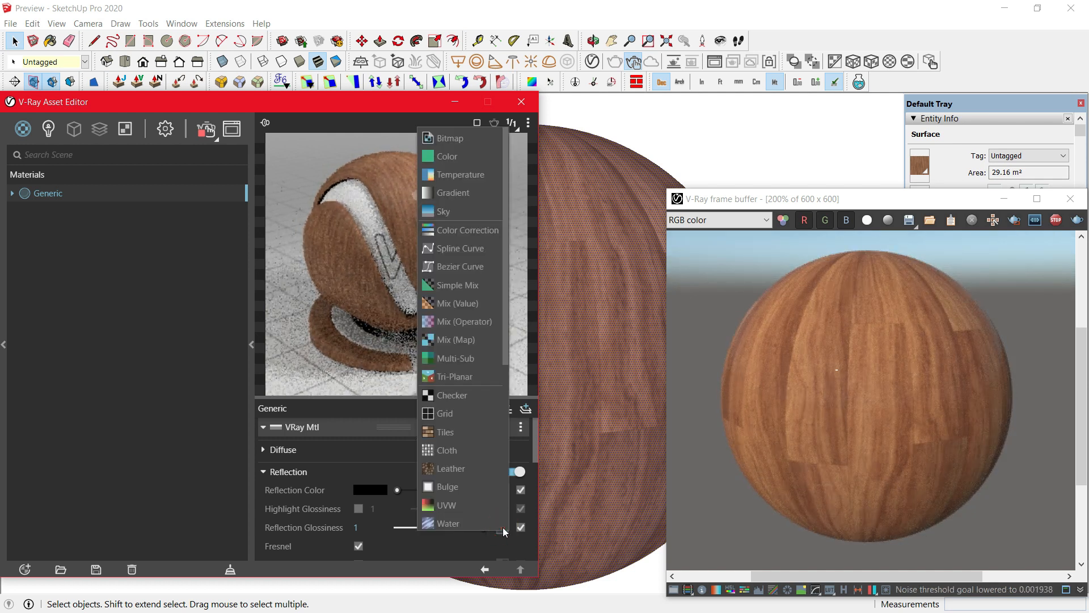
left_click(486, 138)
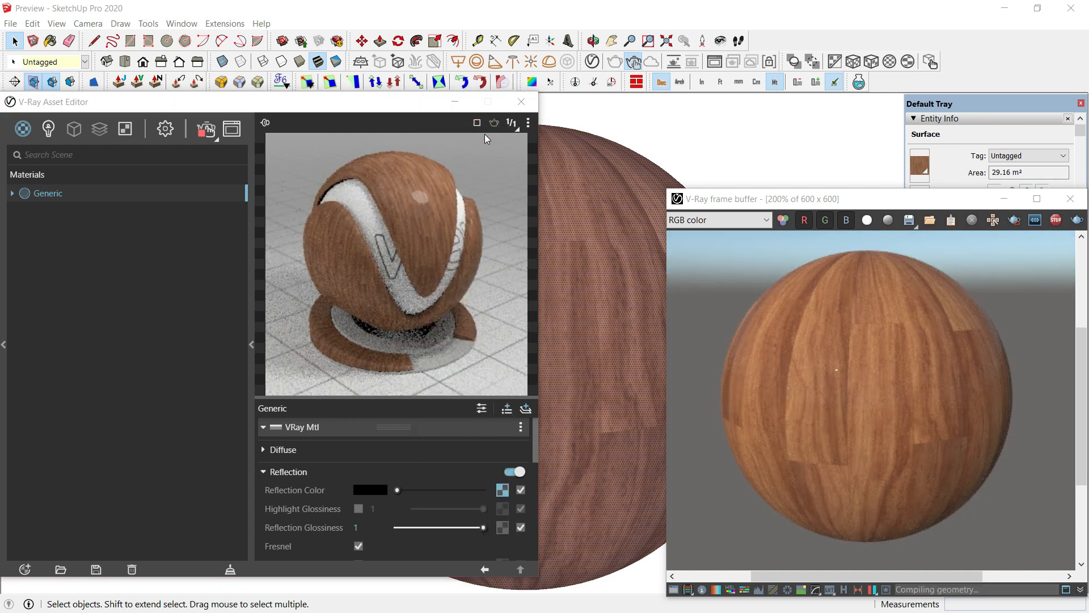
left_click_drag(348, 244, 354, 291)
left_click(279, 309)
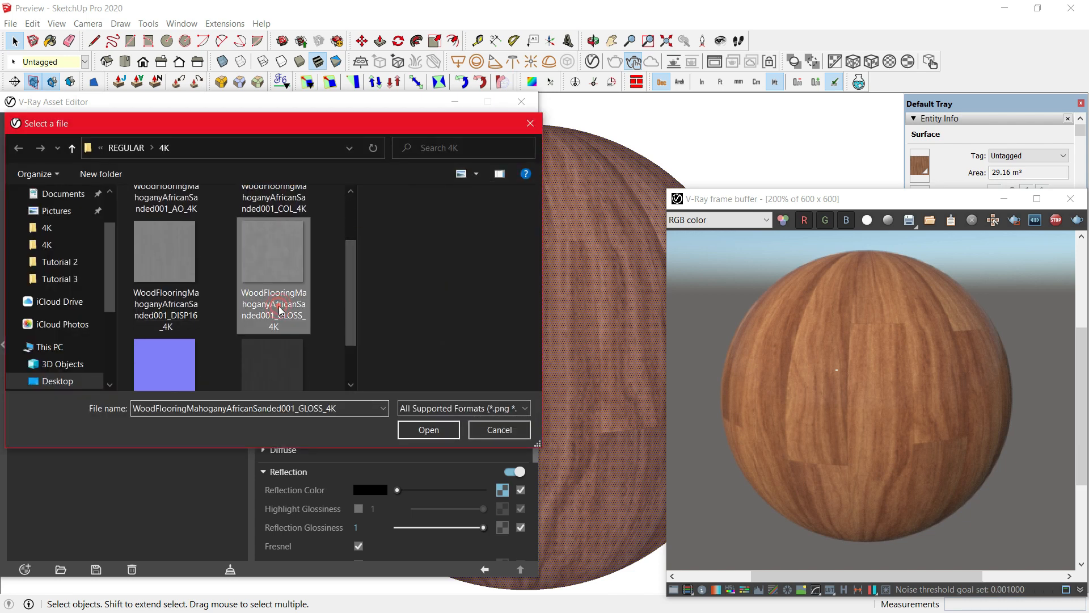
left_click(441, 432)
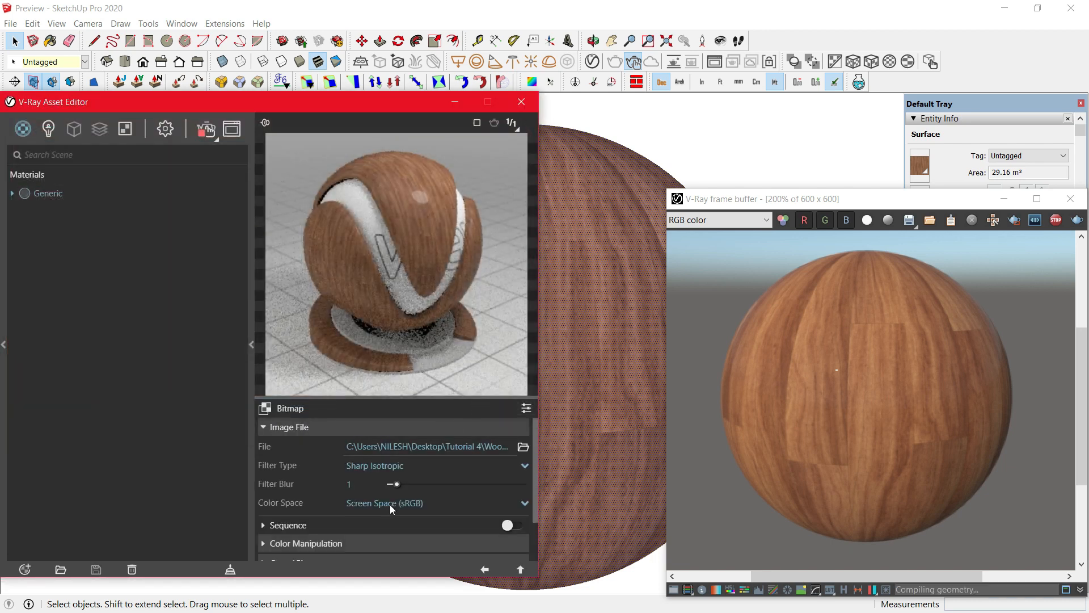
Set the glossiness bitmap's color space to Rendering Space (Linear) and return to the Generic material's parameters
left_click(390, 504)
left_click(396, 470)
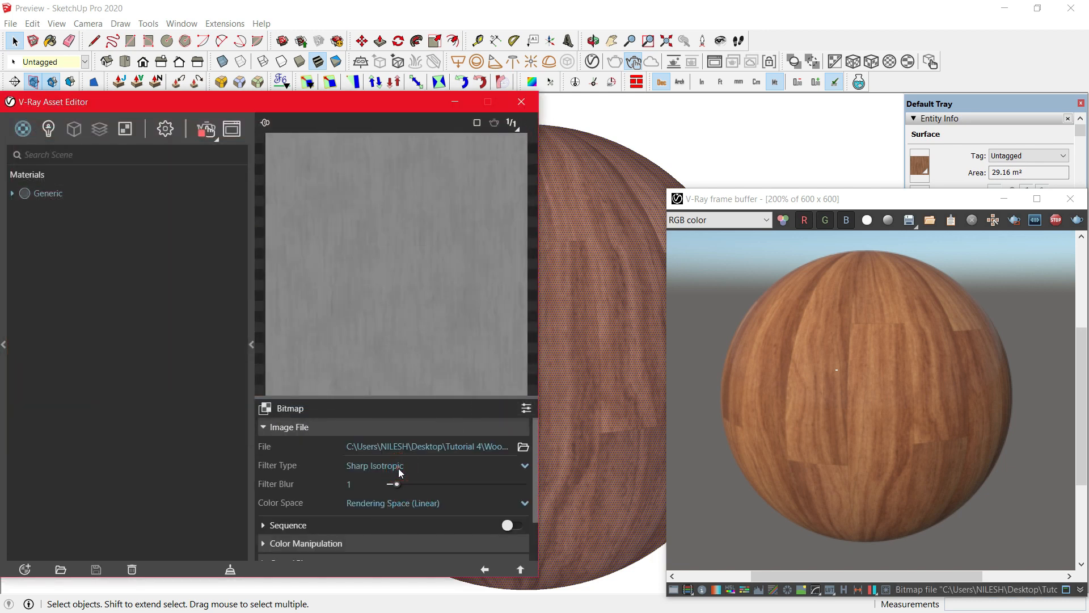
left_click(485, 569)
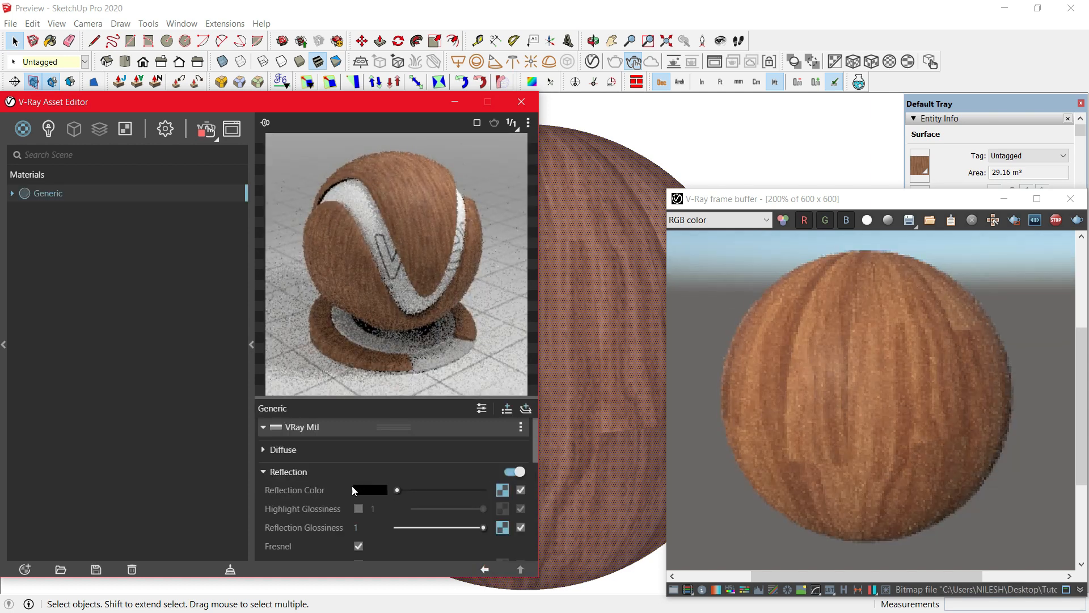
Set the Generic material's bump mode to Normal Map
left_click(308, 471)
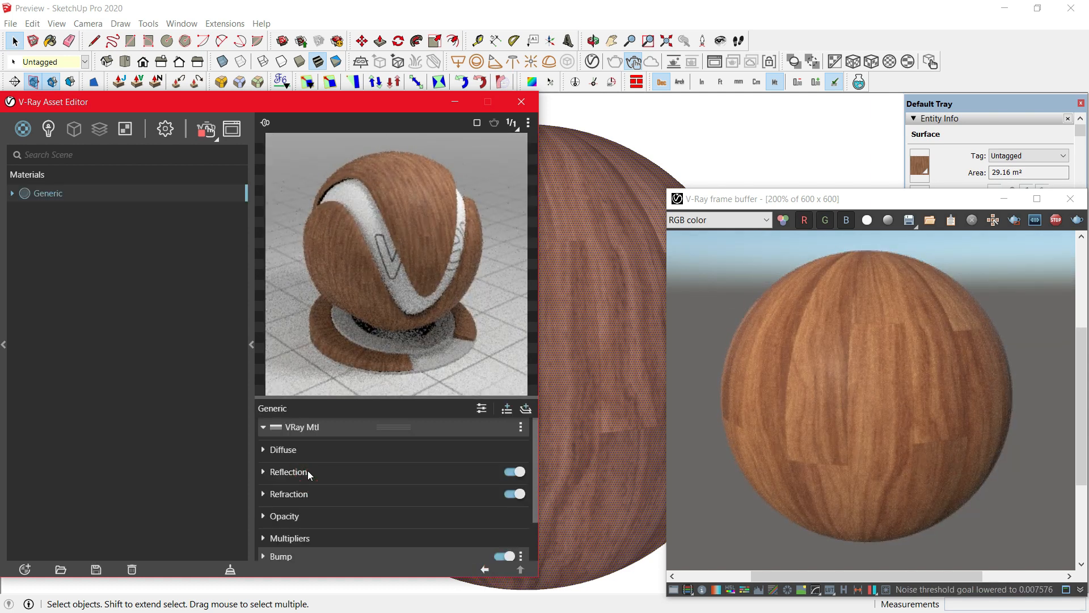
scroll(307, 470, "down", 2)
left_click(293, 504)
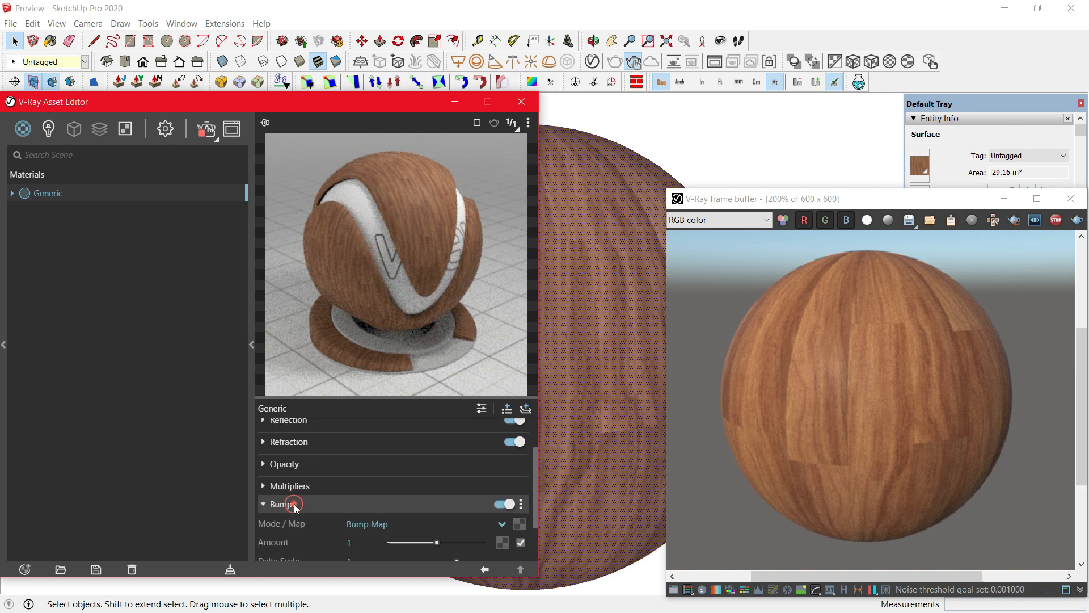
left_click(412, 525)
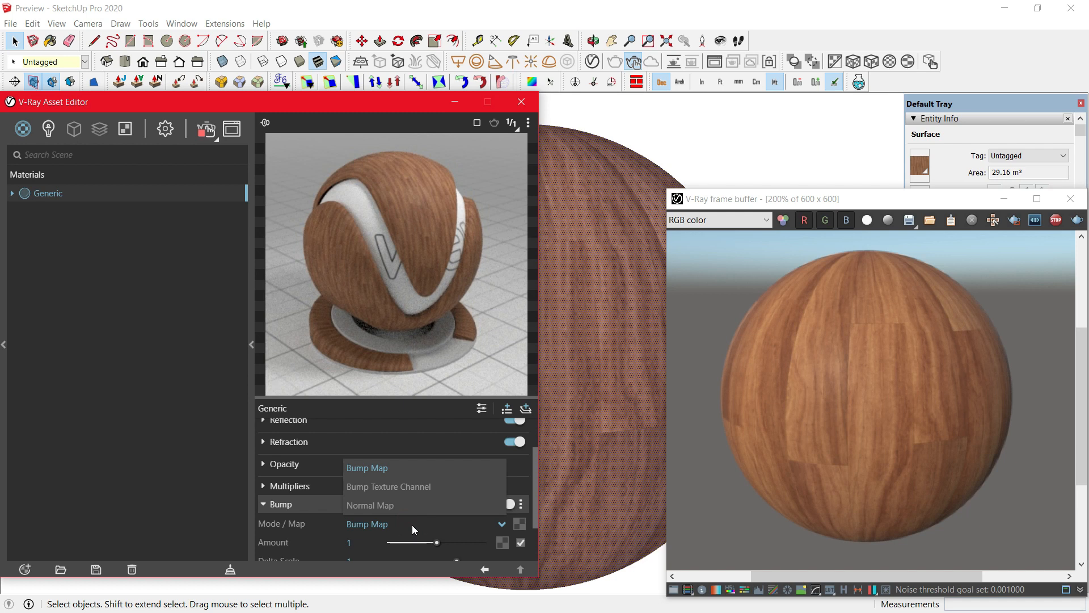
left_click(396, 505)
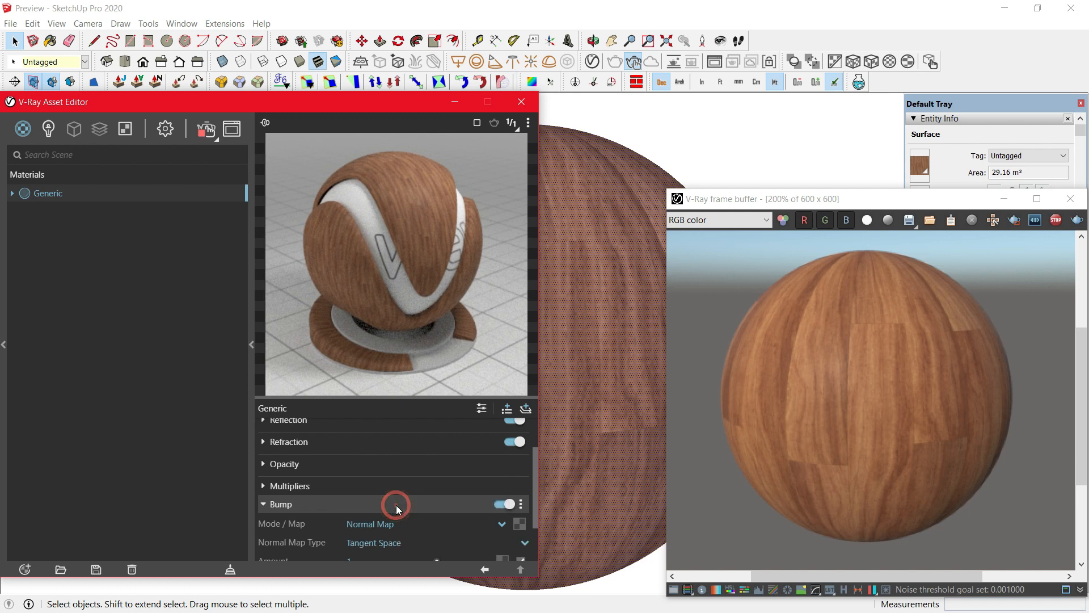
Load WoodFlooringMahoganyAfricanSanded001_NRM16_4K as a bitmap for the Generic material's normal map
left_click(519, 524)
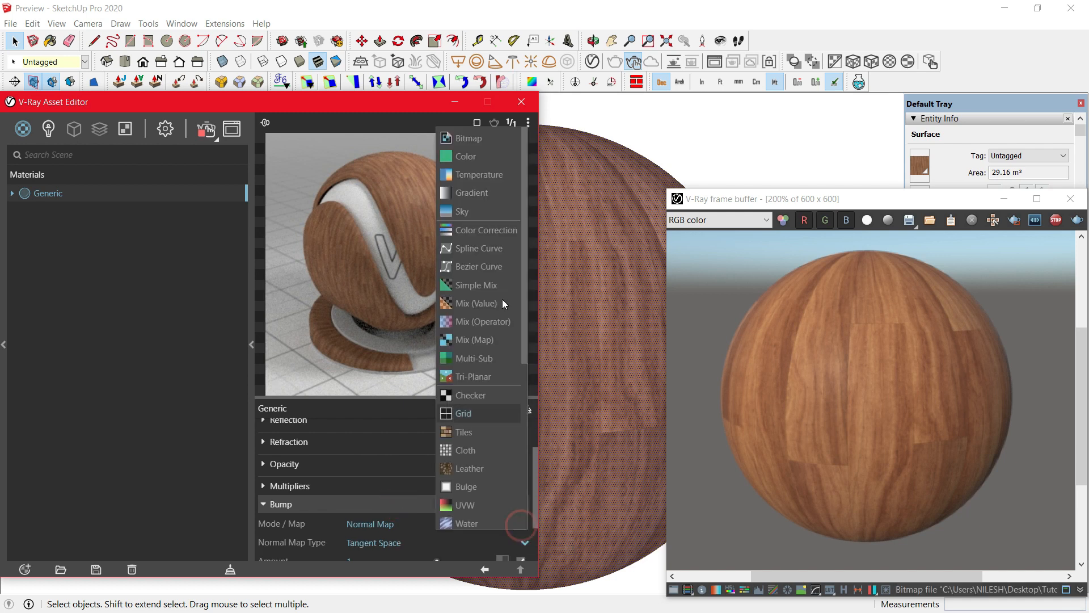
left_click(489, 141)
scroll(352, 285, "down", 3)
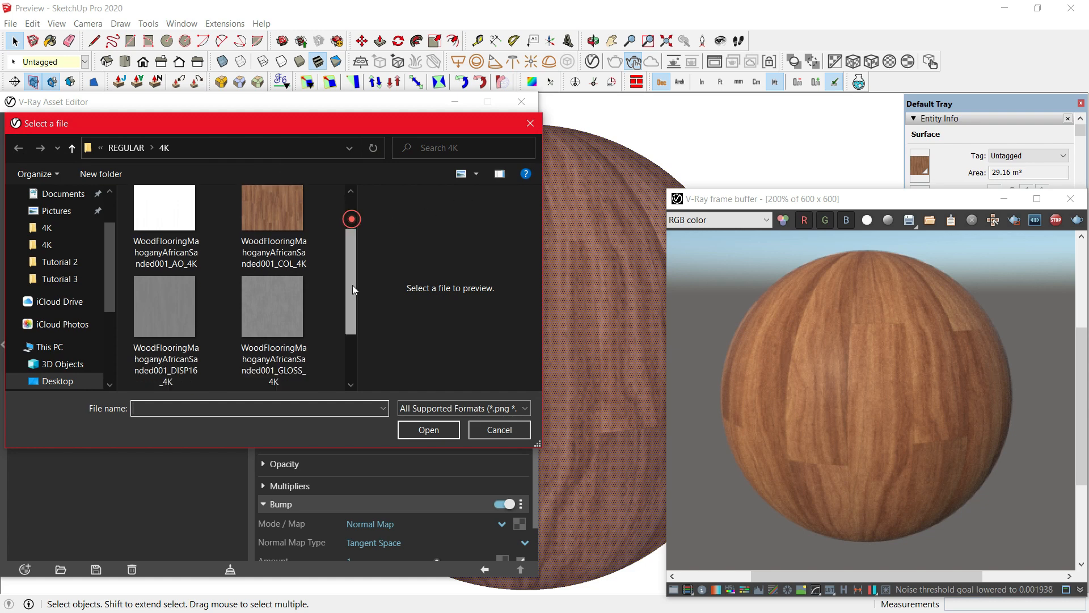
left_click(176, 330)
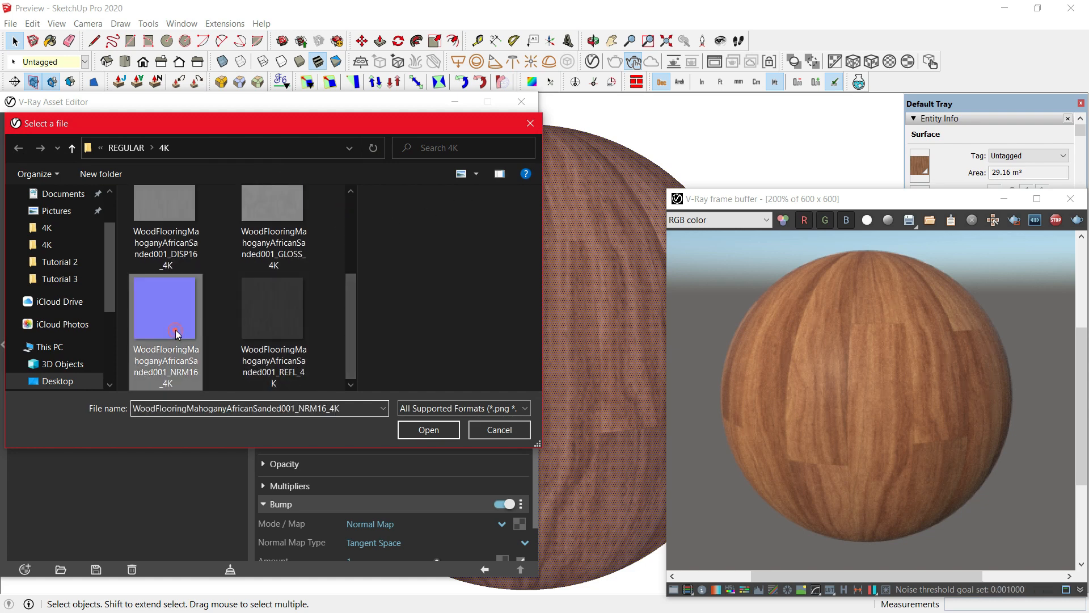
left_click(433, 429)
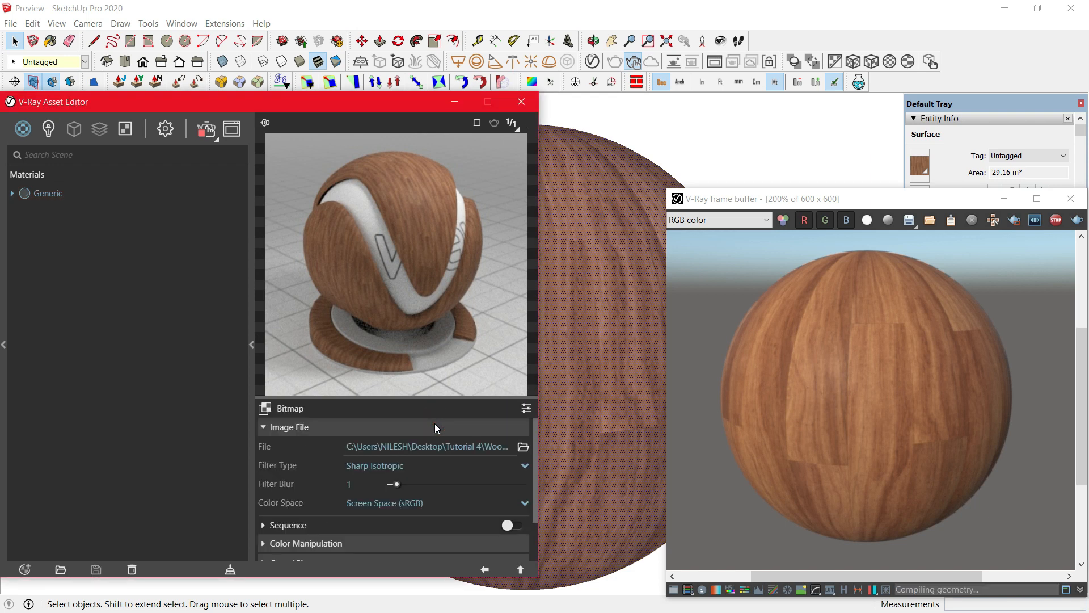
Set the normal map bitmap's color space to Rendering Space (Linear) and return to the Generic material's parameters
left_click(400, 502)
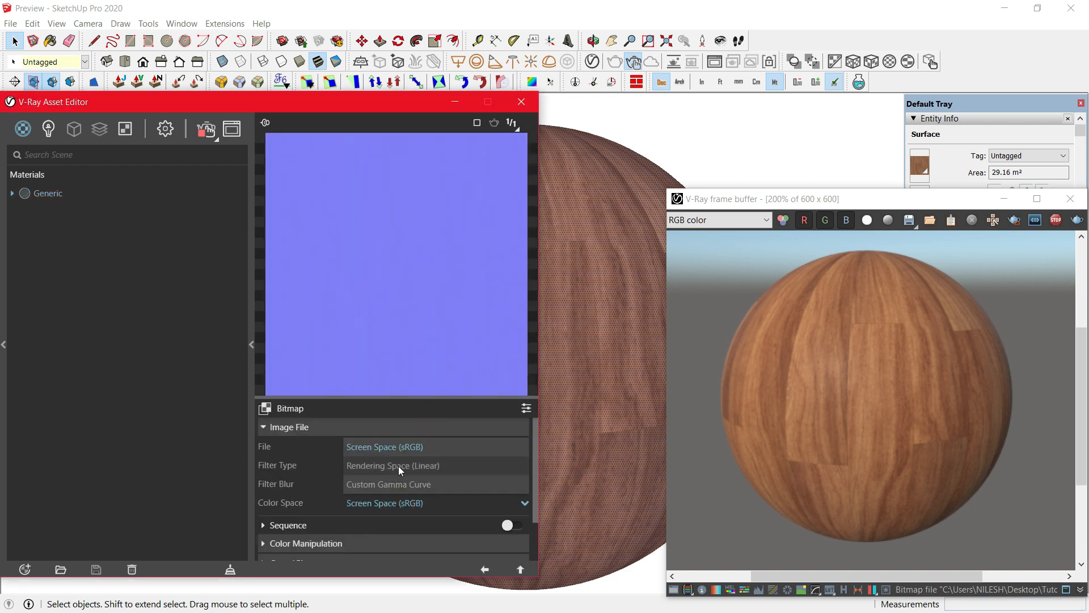
left_click(399, 465)
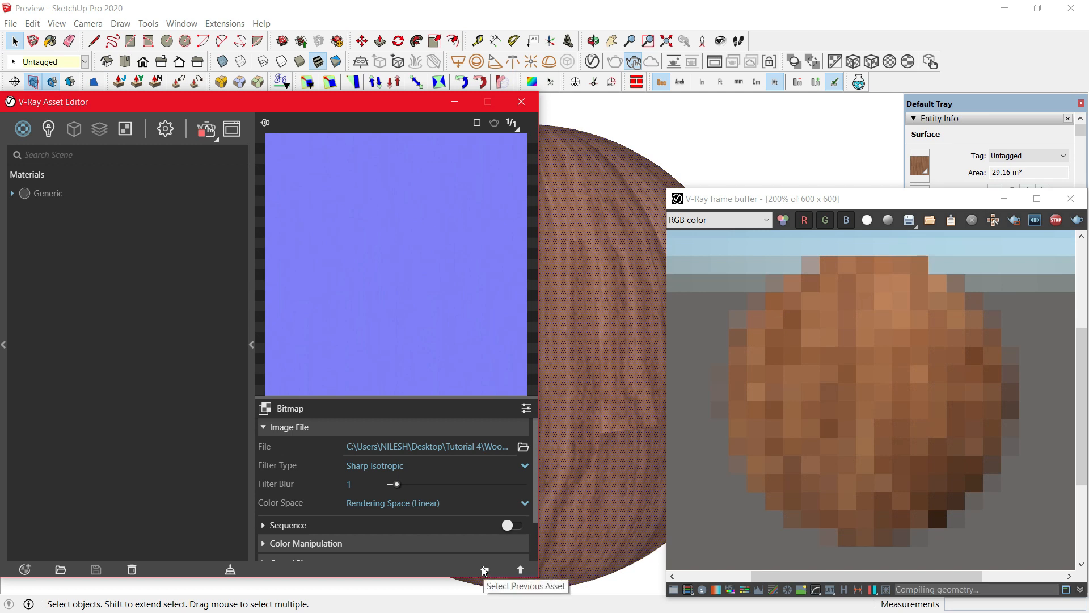
left_click(484, 570)
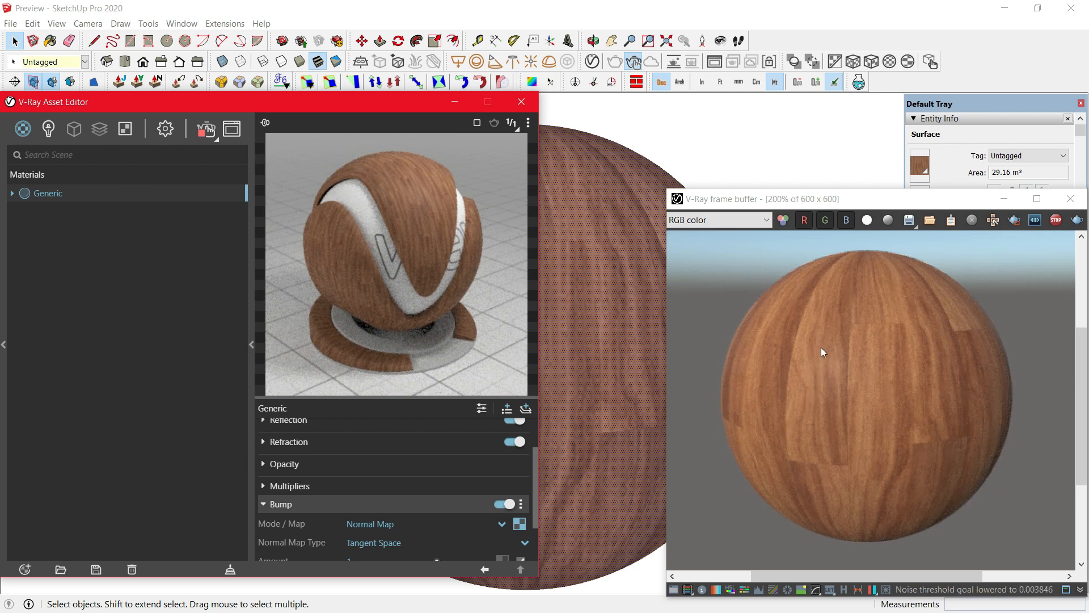
Add a Displacement attribute to the Generic material and enable it
left_click_drag(534, 475, 536, 510)
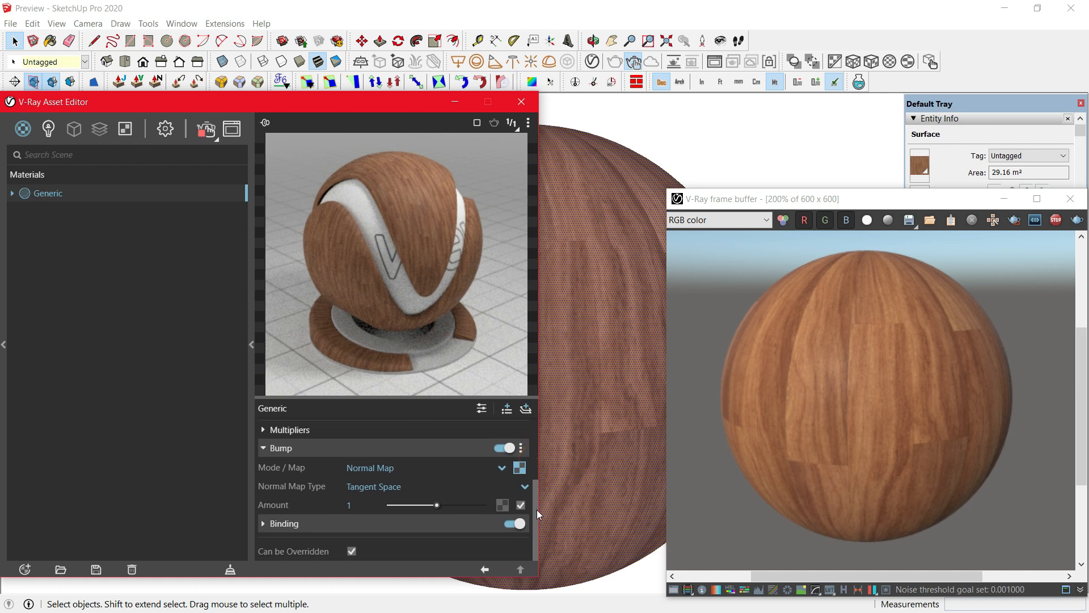
left_click(406, 447)
left_click(507, 408)
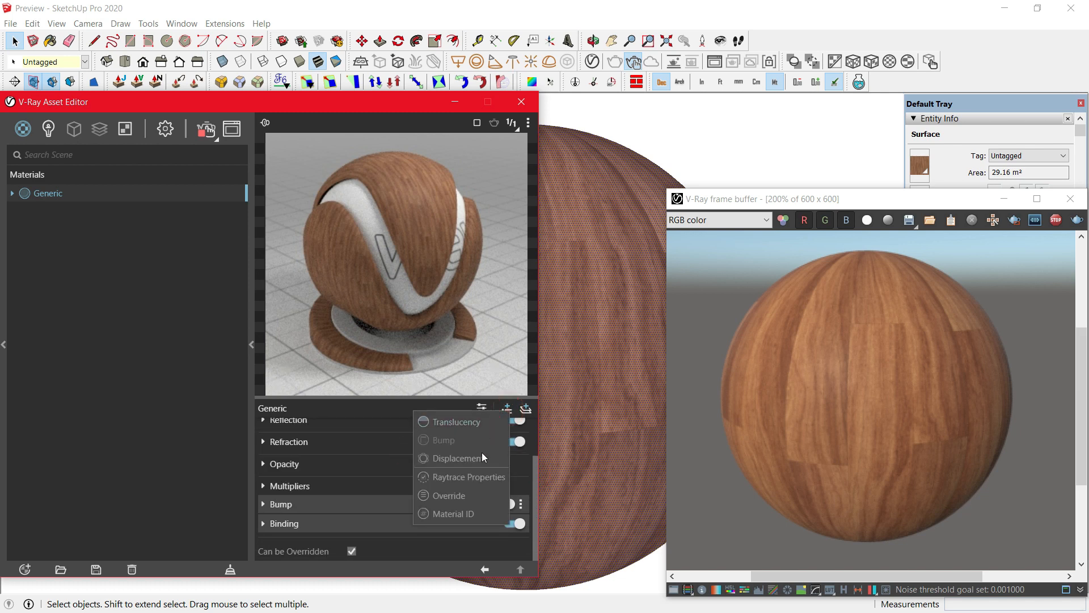
left_click(482, 457)
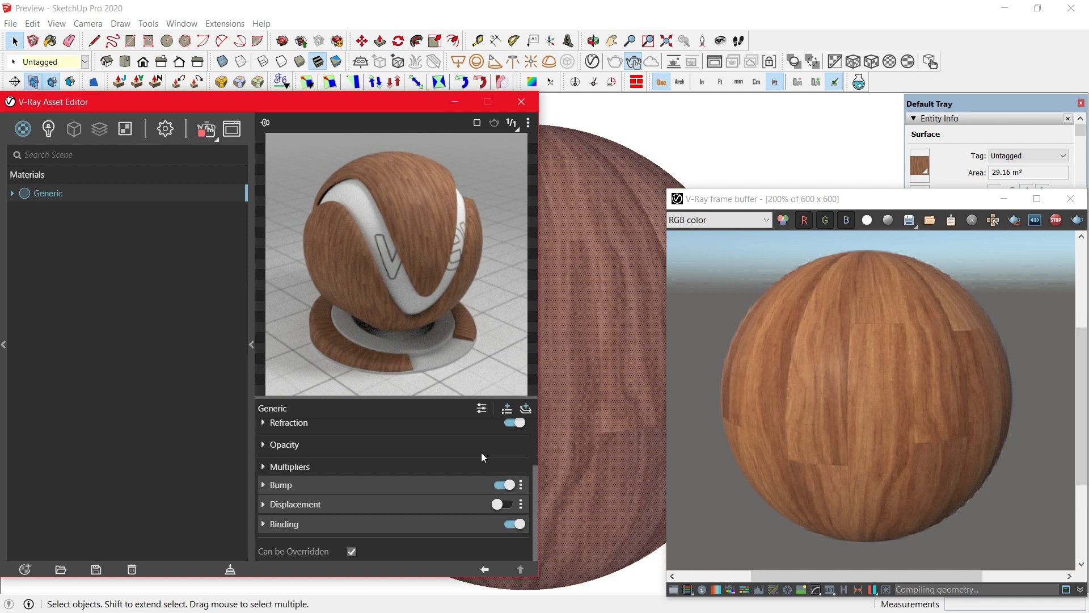
left_click(398, 505)
left_click(510, 467)
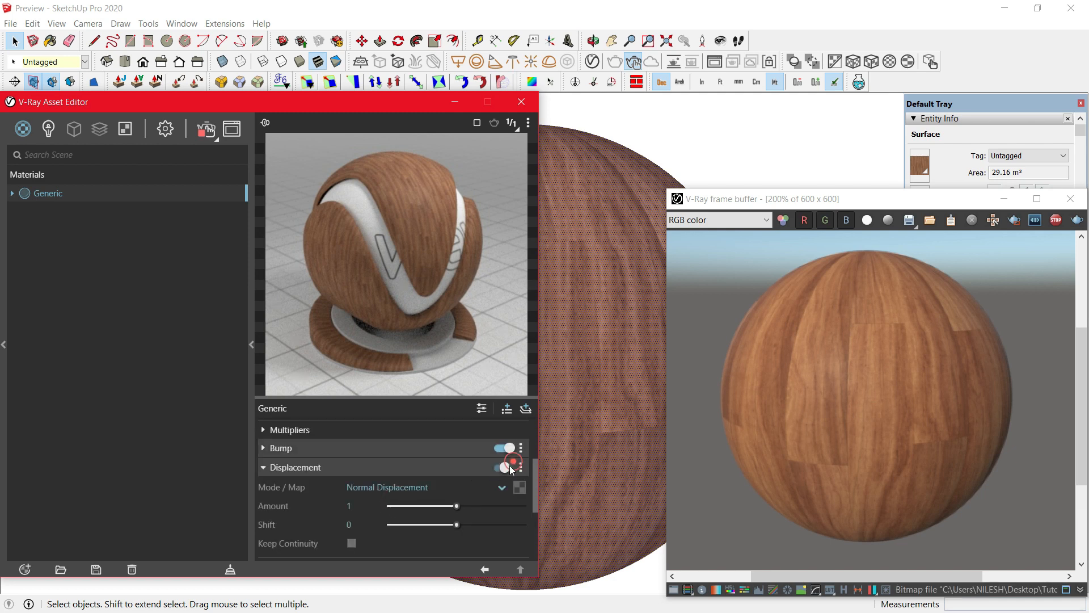
Load WoodFlooringMahoganyAfricanSanded001_DISP16_4K as the displacement bitmap in Rendering Space (Linear) color space and return to the Generic material's parameters
left_click(518, 486)
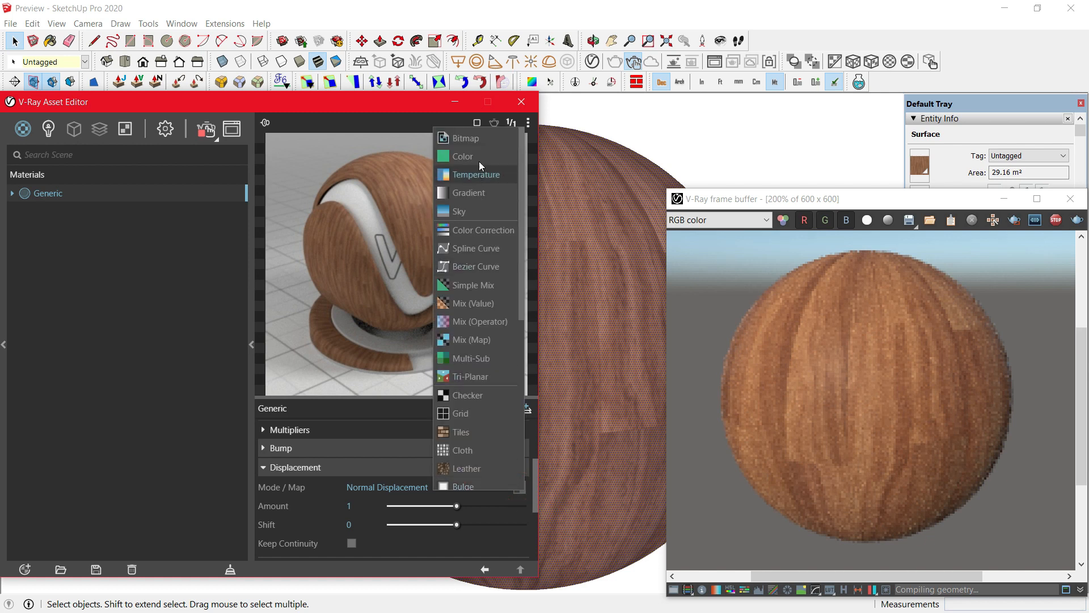
left_click(485, 138)
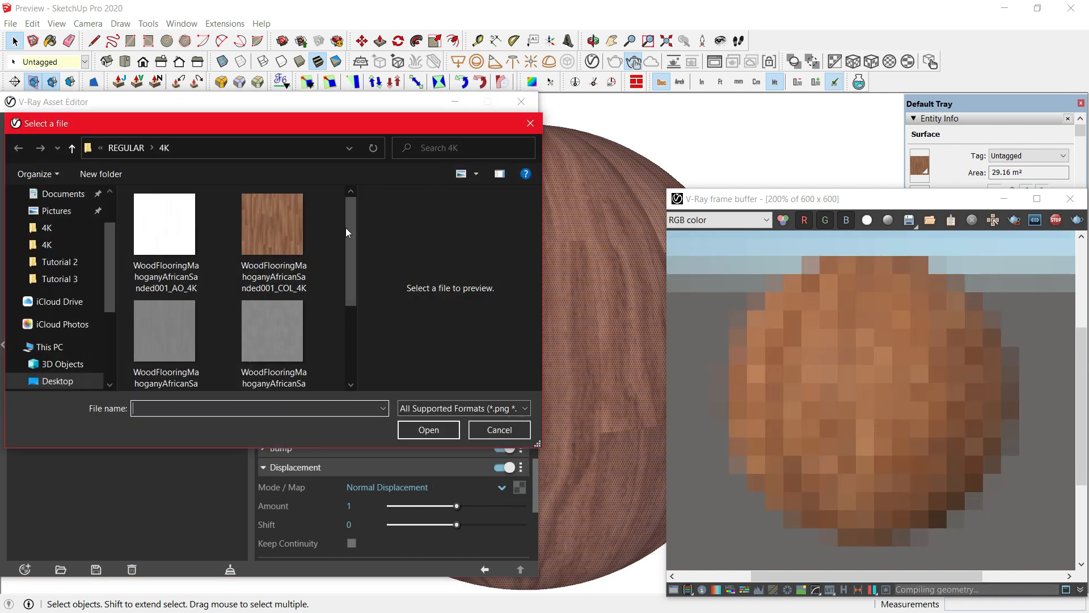
left_click_drag(349, 226, 350, 261)
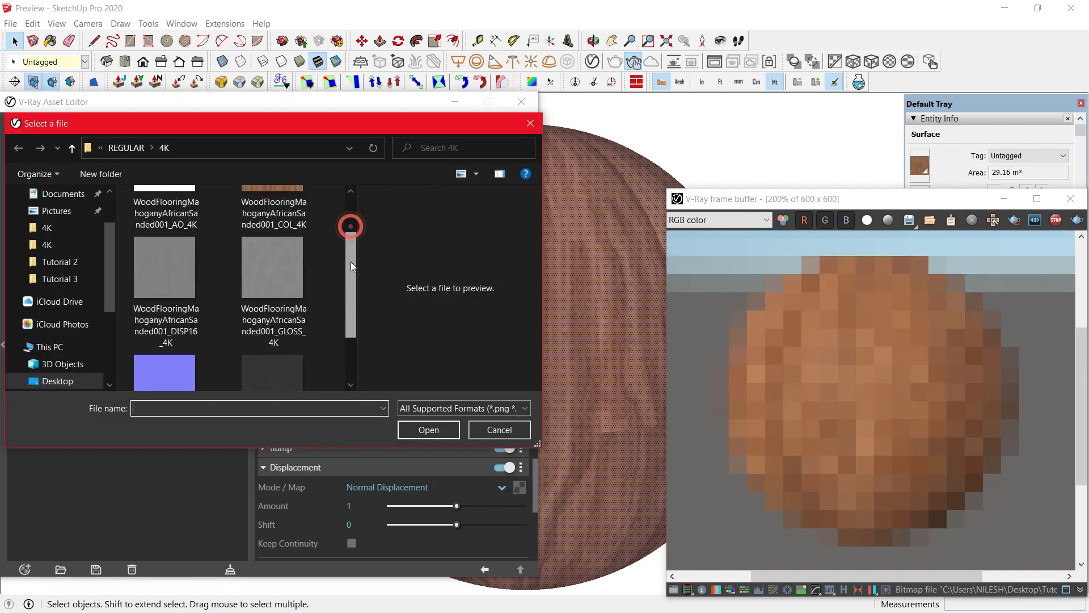
left_click(181, 332)
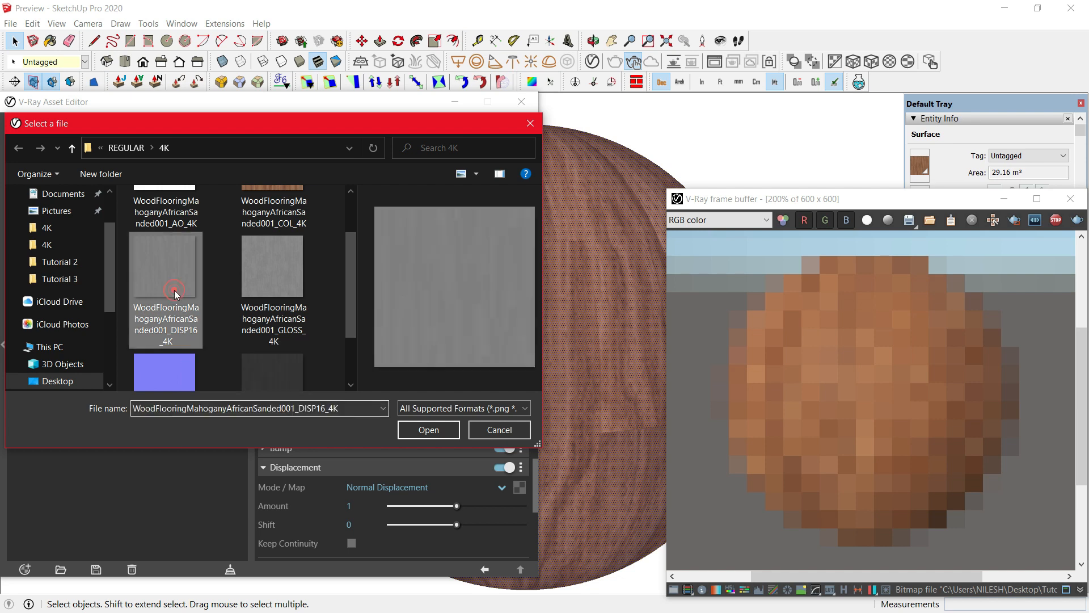
left_click(429, 430)
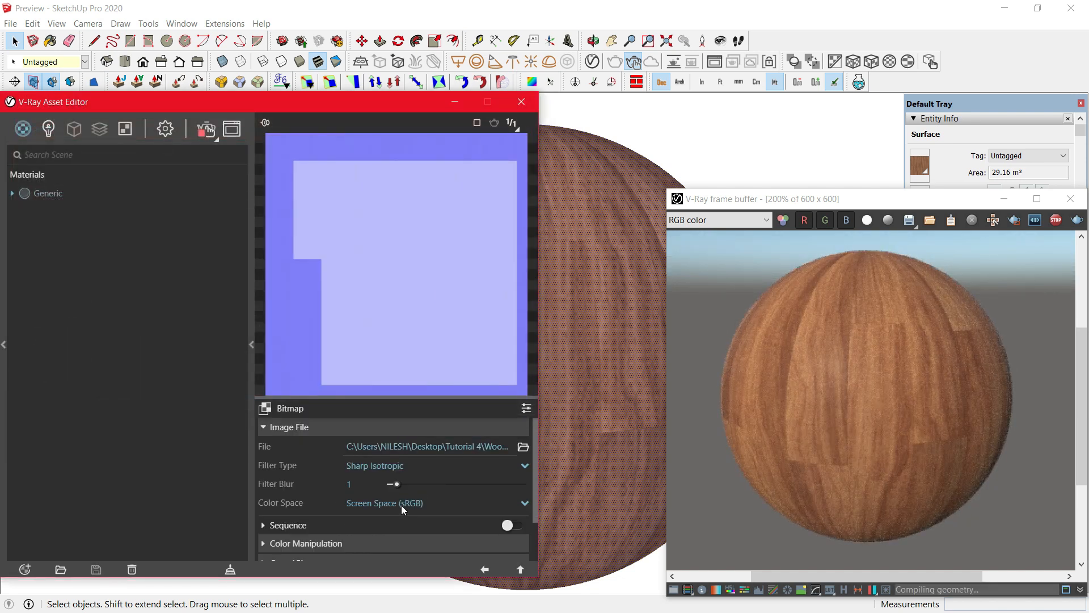
left_click(400, 505)
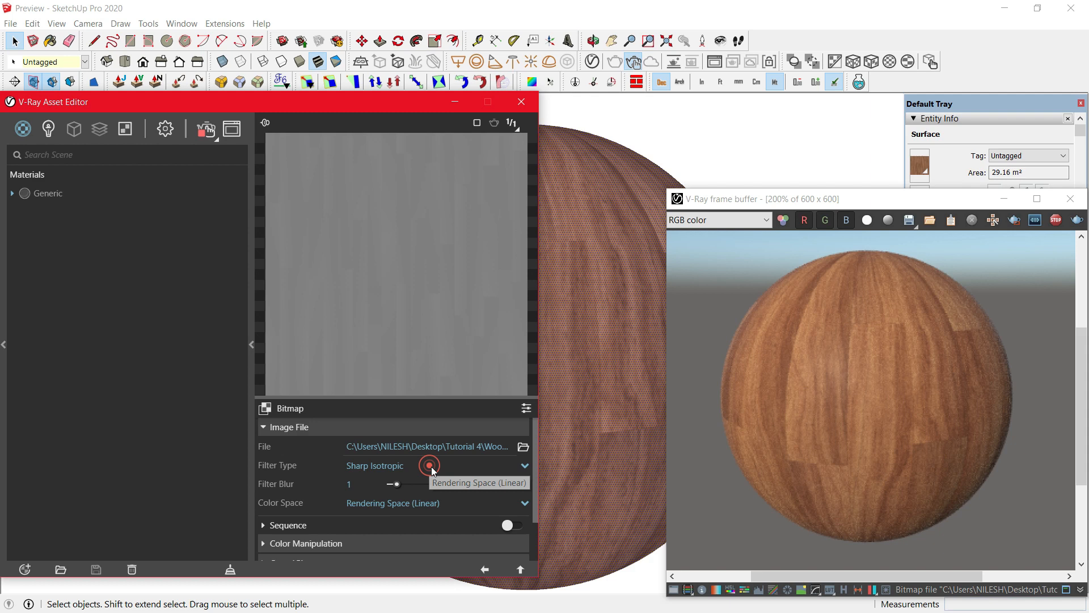
left_click(487, 568)
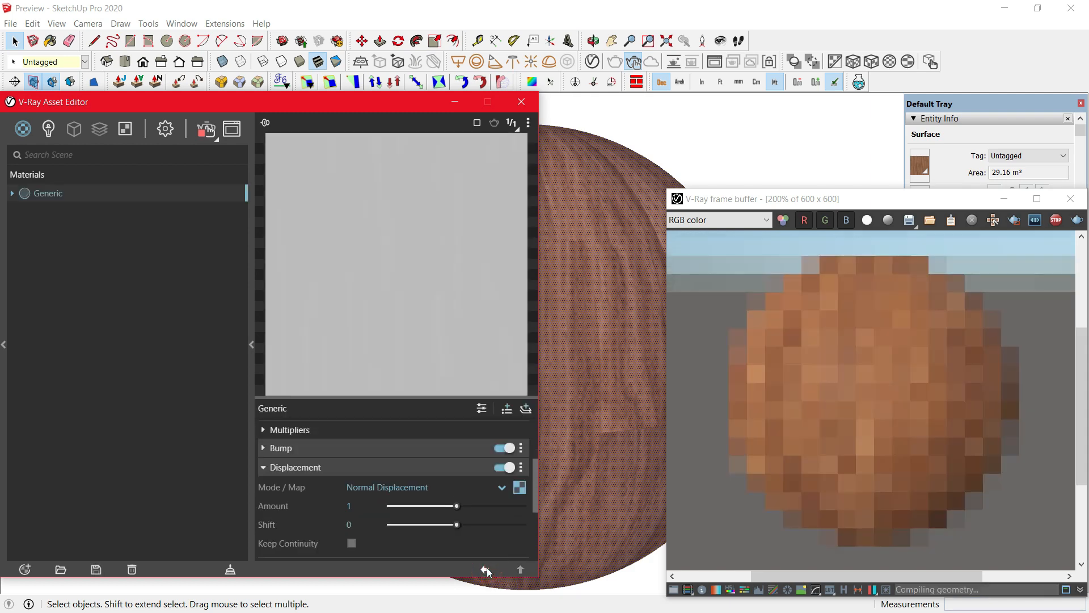